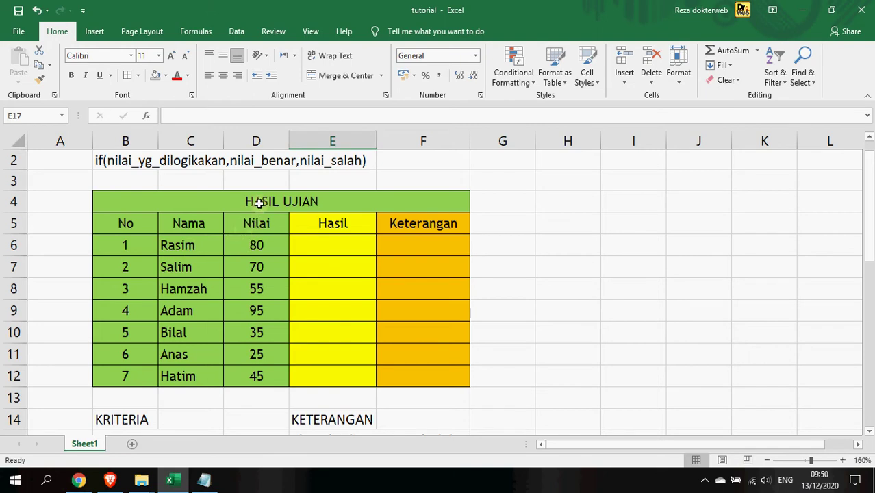
Examine the exam results table, the grade criteria and pass rule below it, and the IF syntax note in B2
drag(185, 246, 245, 390)
double_click(268, 352)
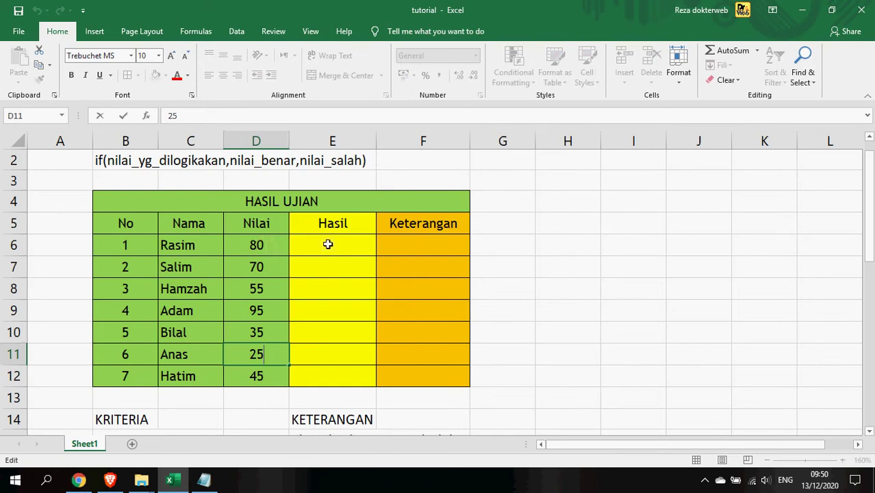
click(256, 245)
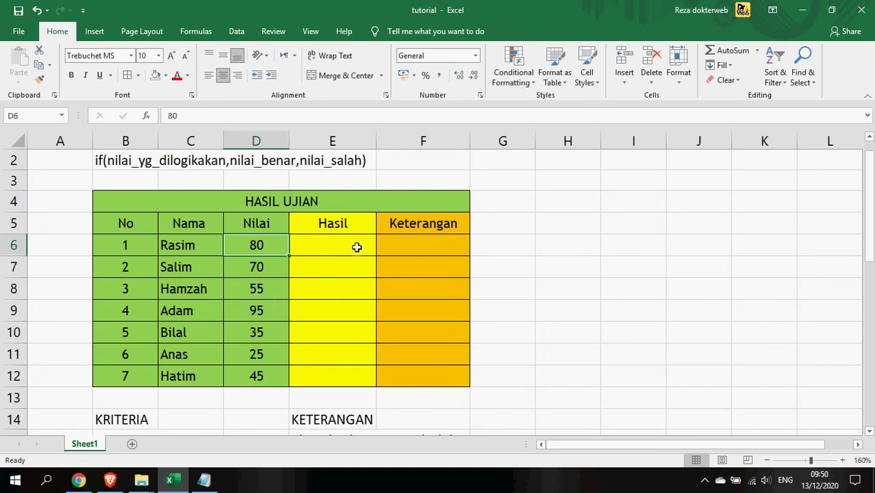
scroll(357, 247, down, 2)
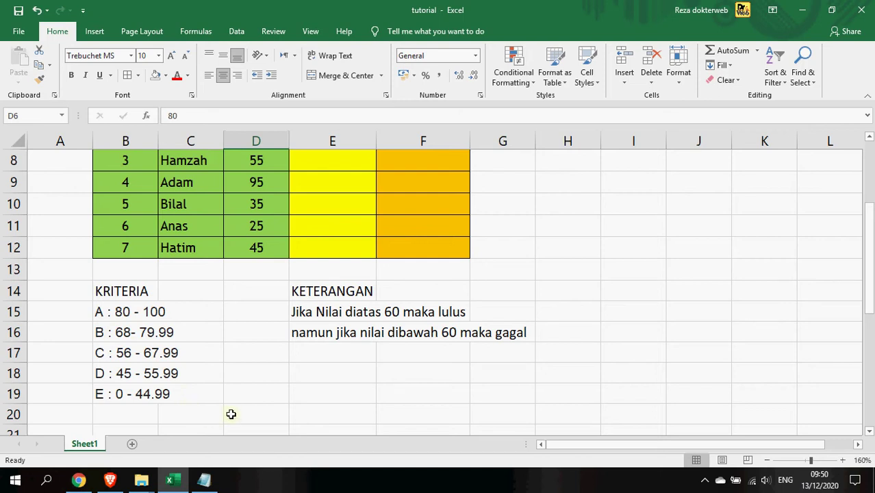
scroll(231, 414, up, 1)
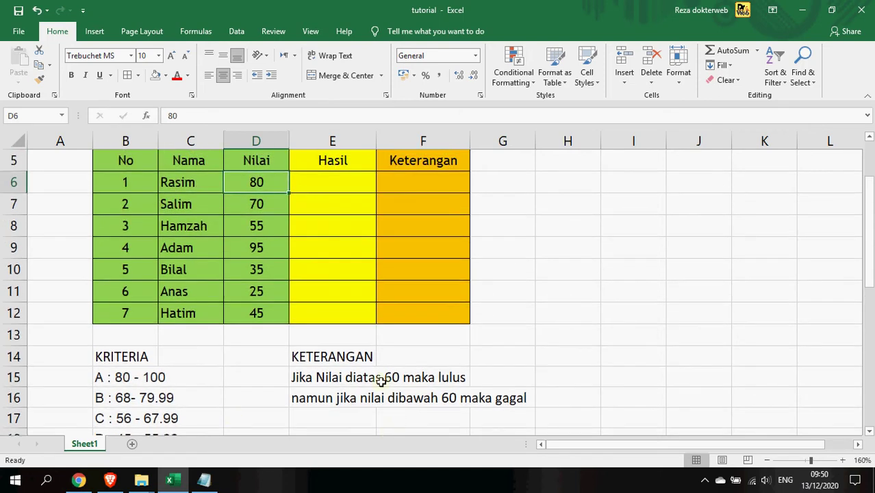
click(400, 180)
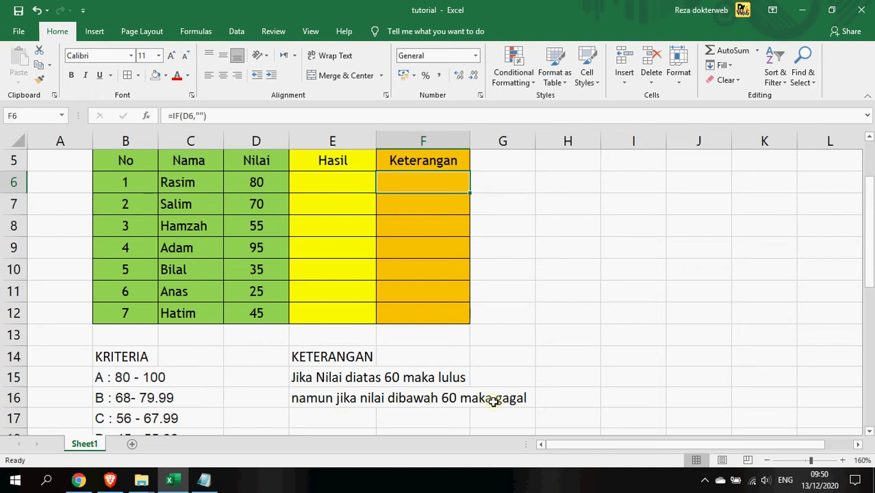
scroll(494, 402, up, 1)
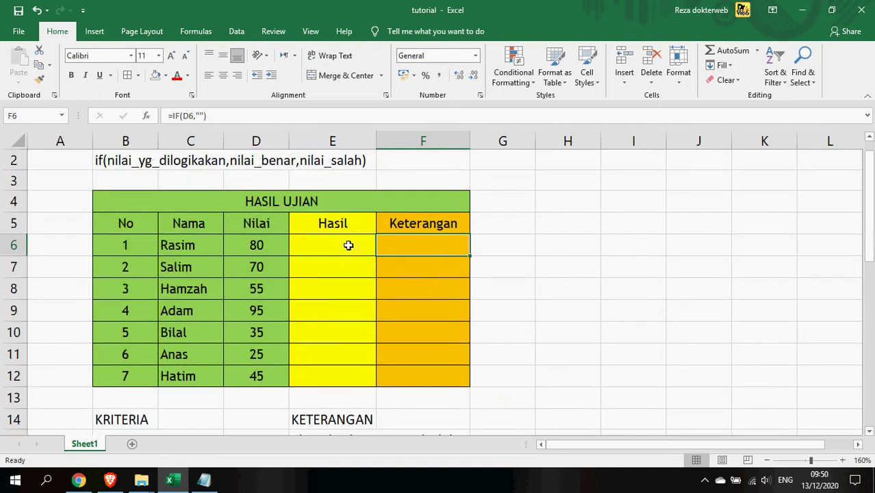
scroll(332, 249, up, 1)
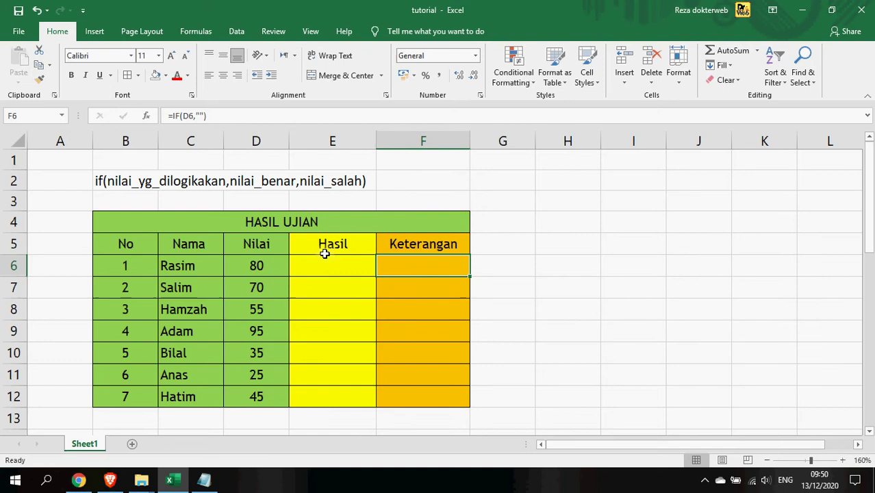
click(104, 181)
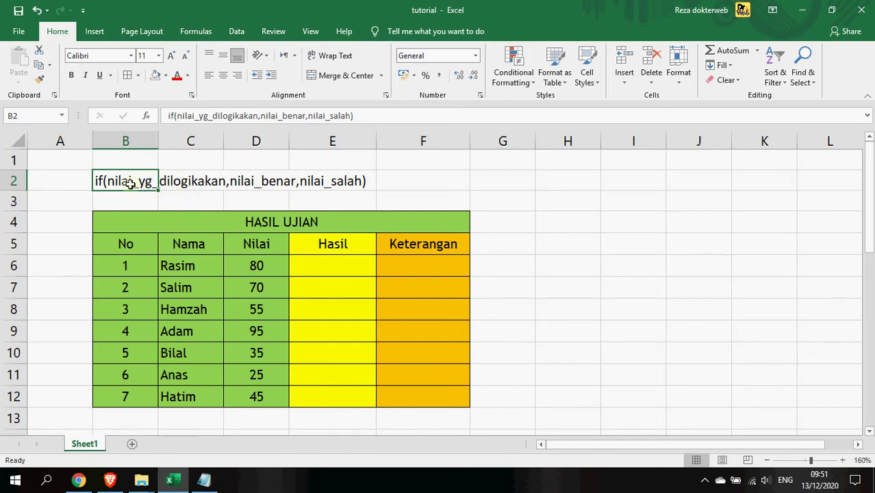
click(258, 181)
click(305, 182)
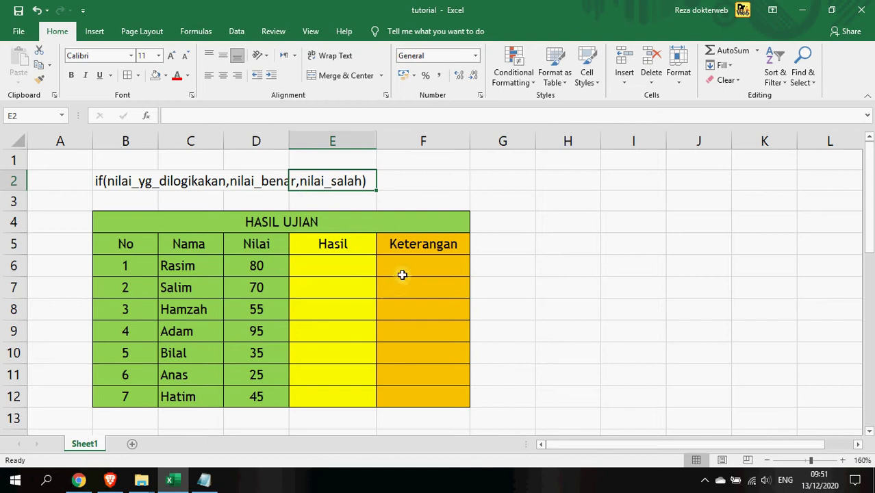
scroll(412, 262, down, 2)
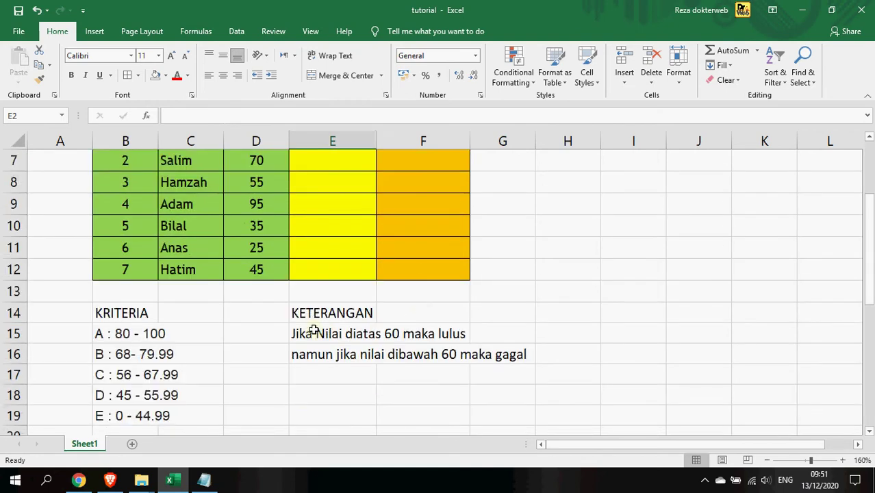
scroll(312, 334, up, 2)
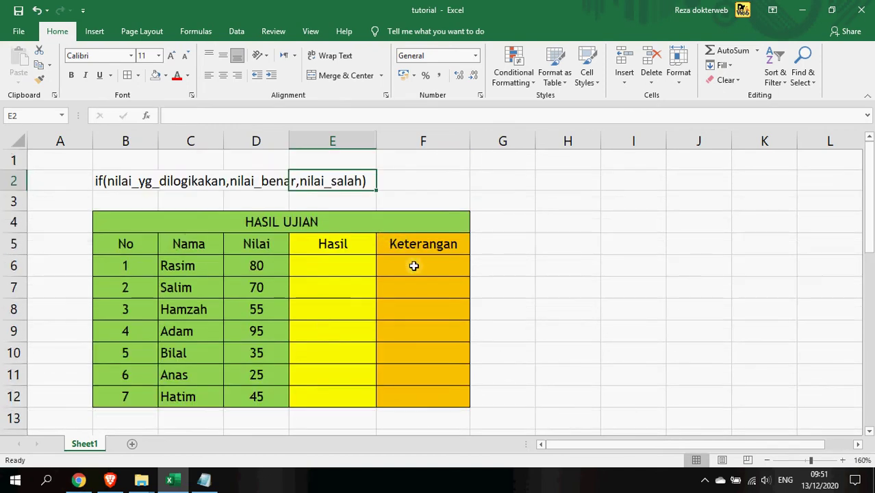
Re-enter the IF formula in F6 with D6 as the logical test and an empty text as the value if true
click(413, 266)
double_click(413, 265)
key(BackSpace)
key(BackSpace)
key(BackSpace)
key(BackSpace)
key(BackSpace)
key(BackSpace)
key(BackSpace)
text(()
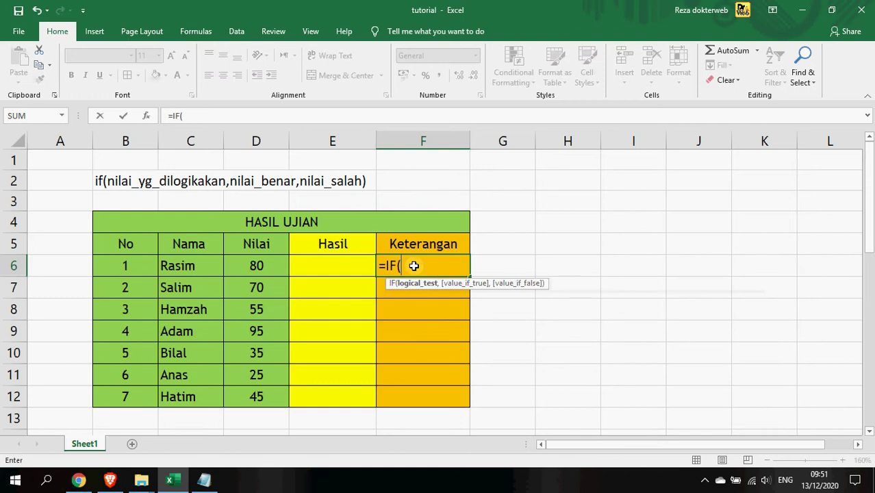
click(254, 266)
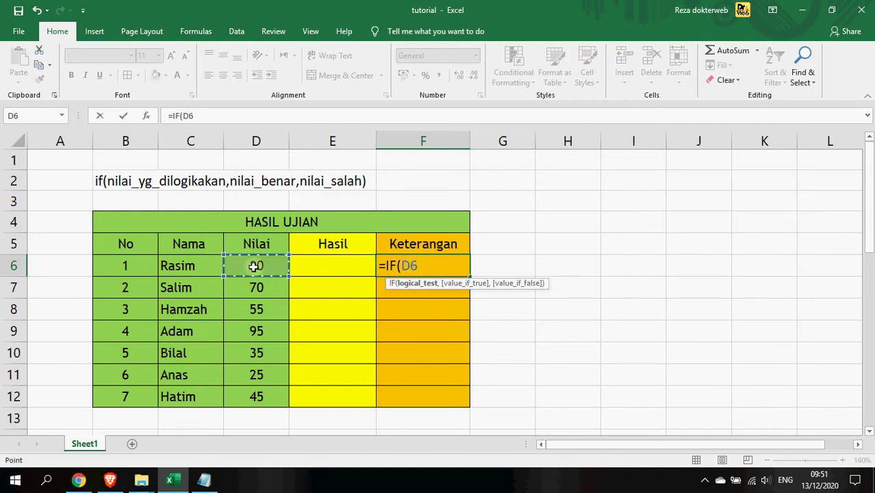
text(,)
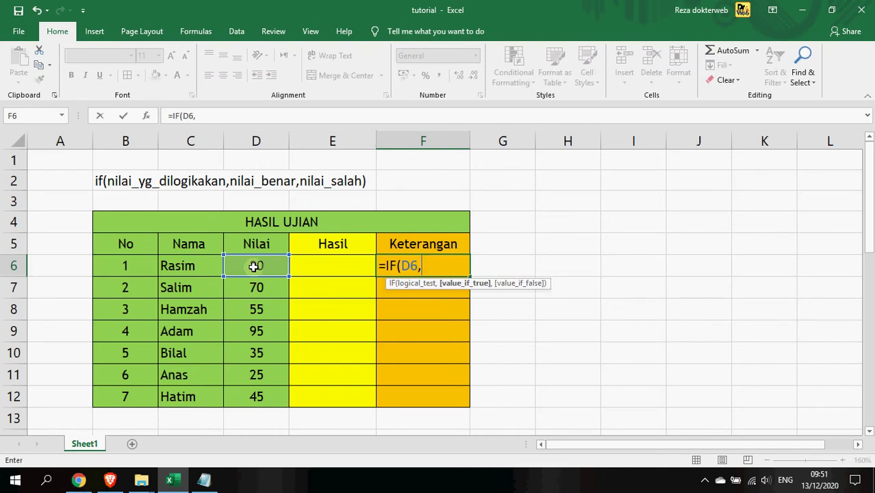
scroll(253, 266, down, 1)
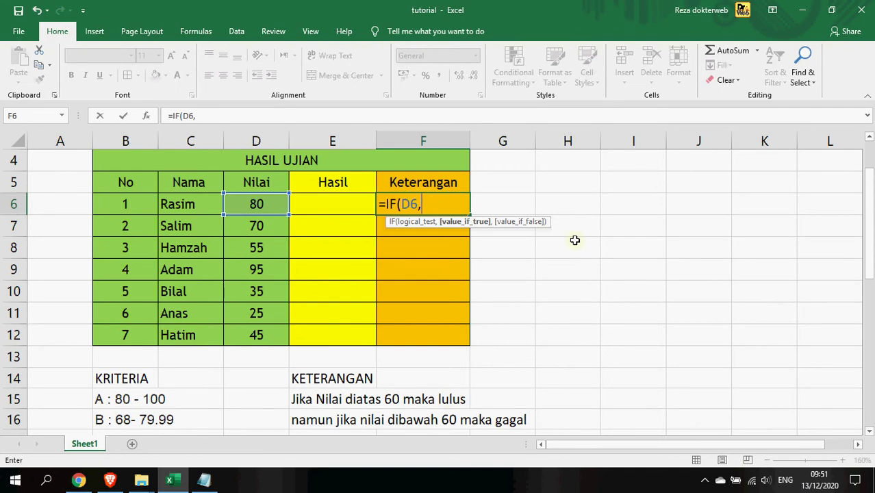
text("")
key(ctrl+Return)
Extend the logical test of the F6 formula to D6>=60
key(F2)
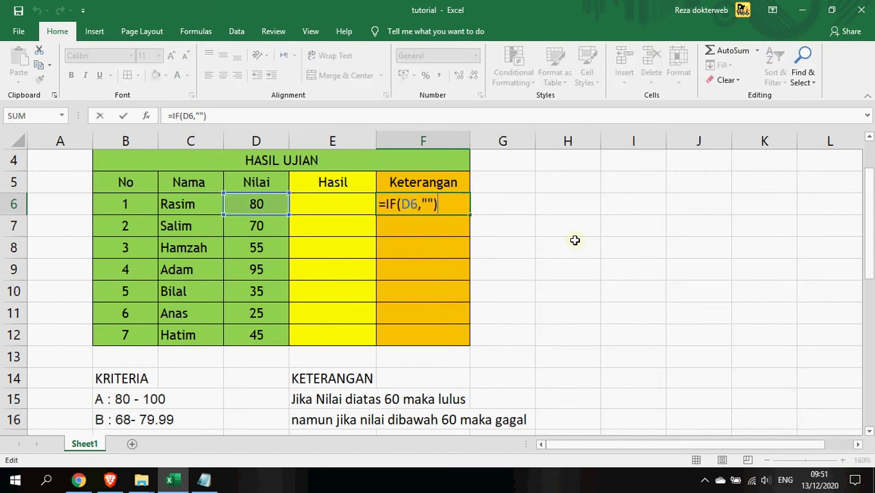
key(Left)
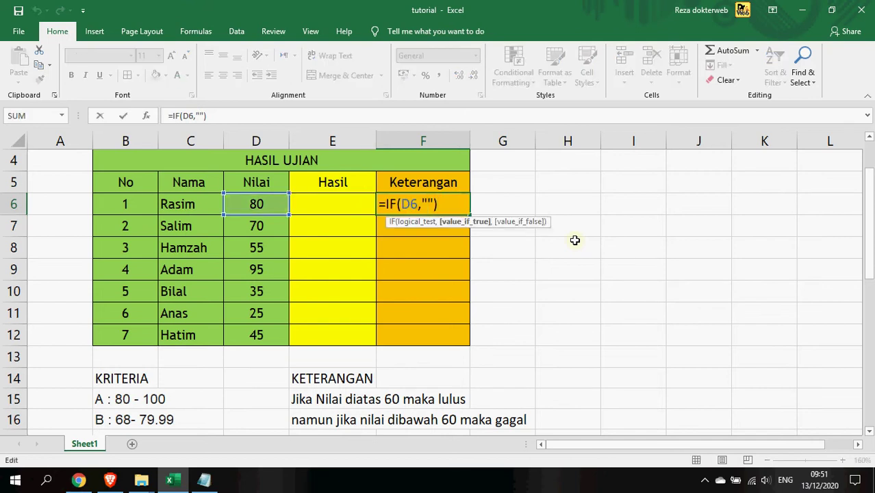
key(Left)
key(Left)
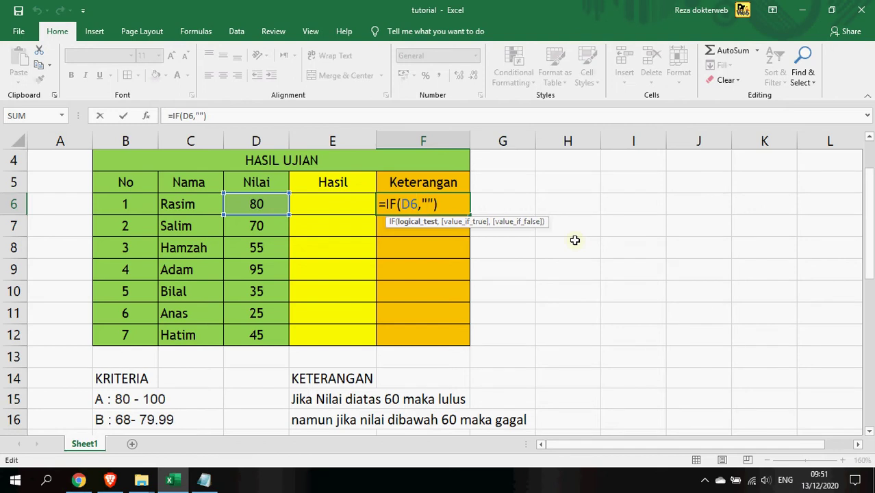
text(>=60)
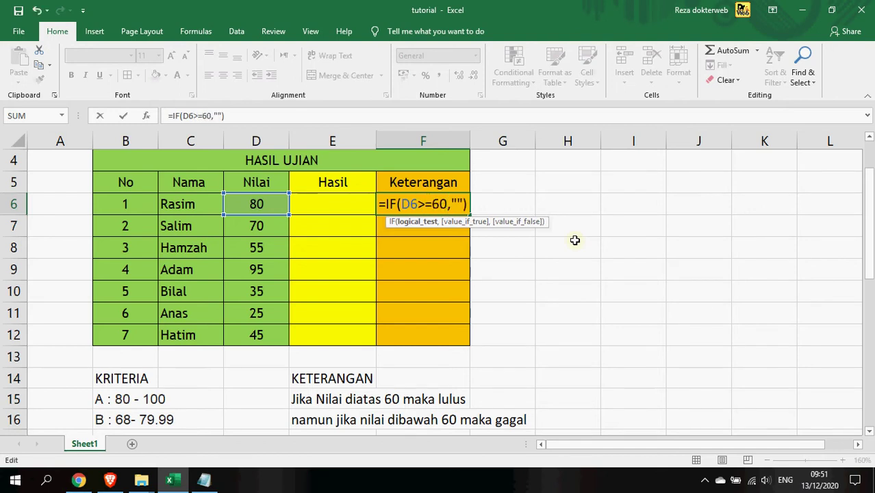
Complete the F6 formula with "LULUS" as the value if true and "GAGAL" as the value if false
key(Right)
key(Right)
text(LULUS)
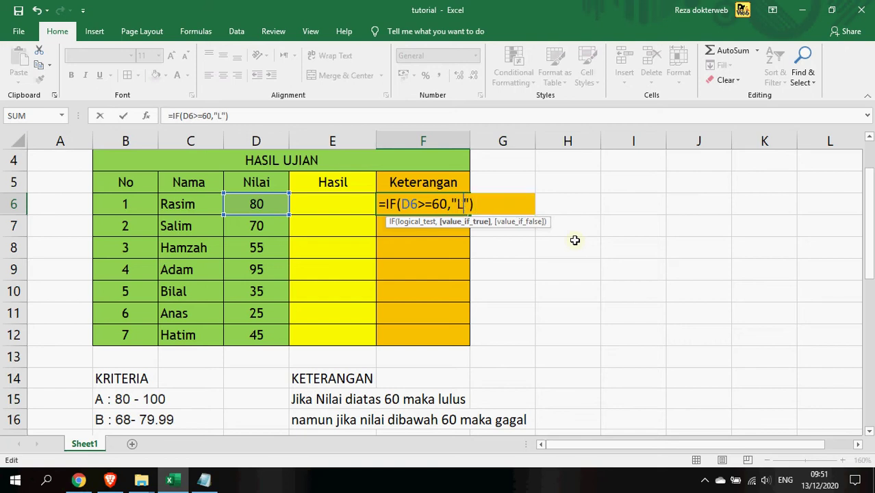
text(,)
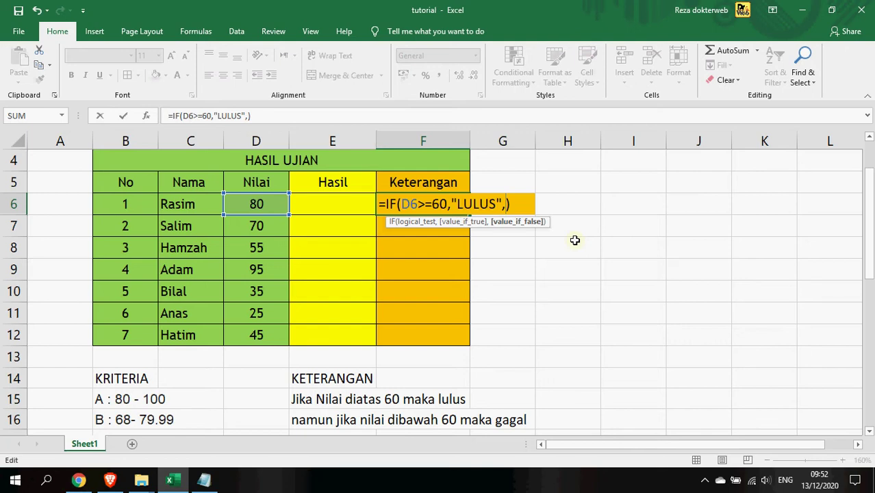
text(""GAGAL)
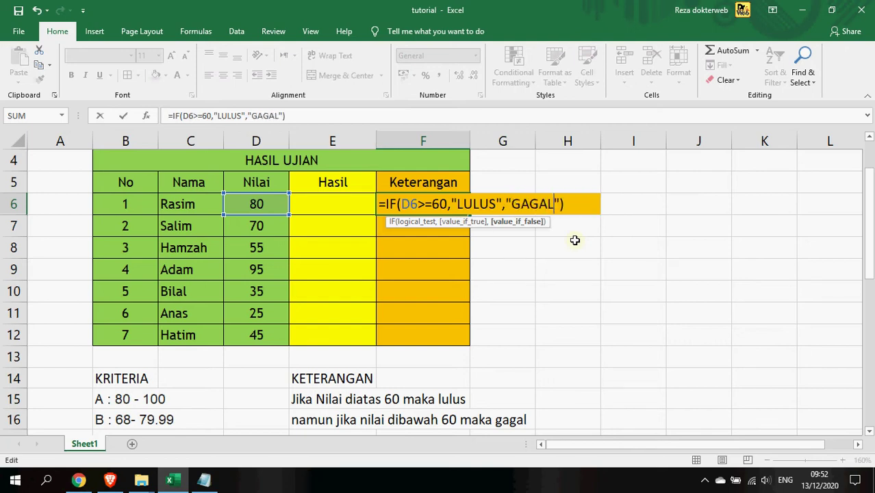
key(Right)
key(Right)
key(Return)
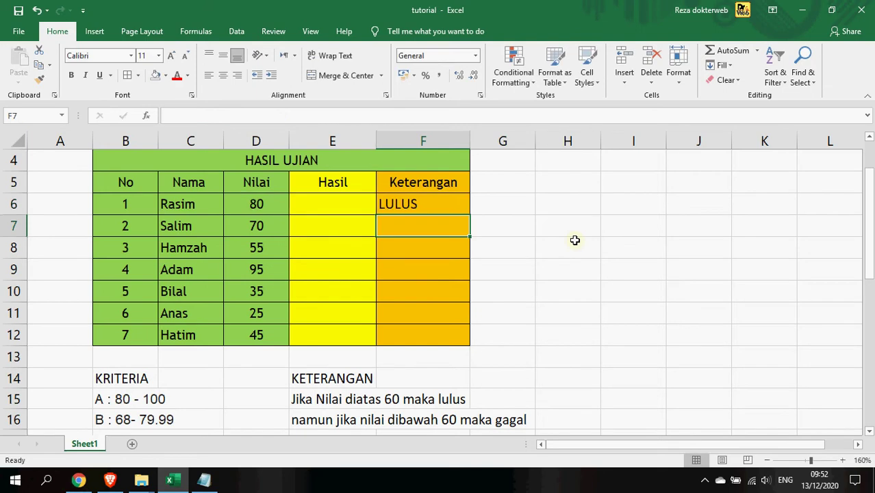
Check the F6 formula against the score and pass rule, and fill it down the Keterangan column through F12
key(Up)
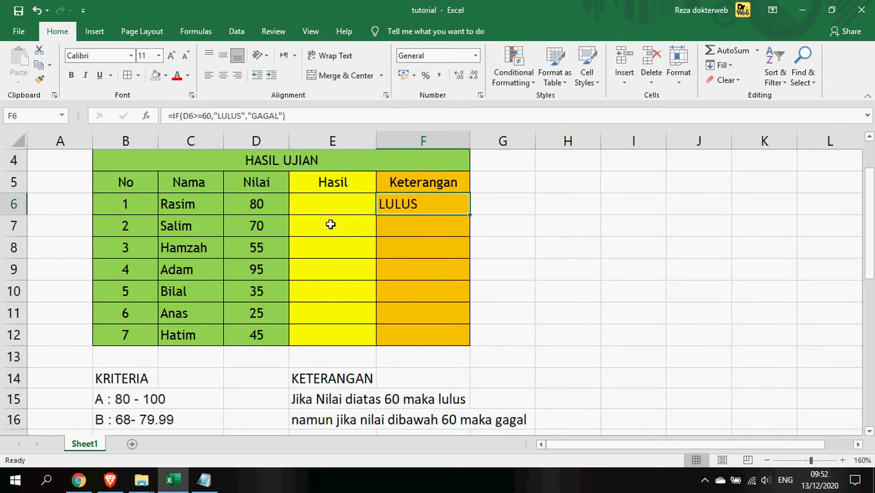
click(253, 204)
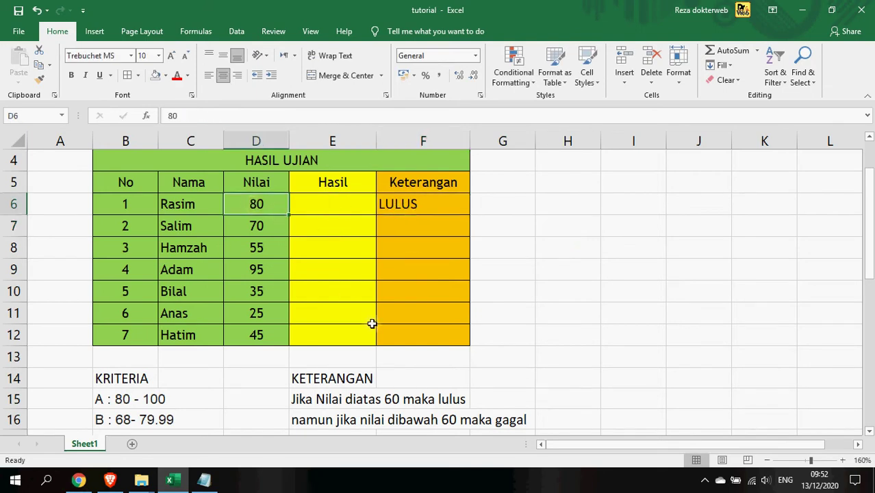
click(392, 404)
double_click(407, 203)
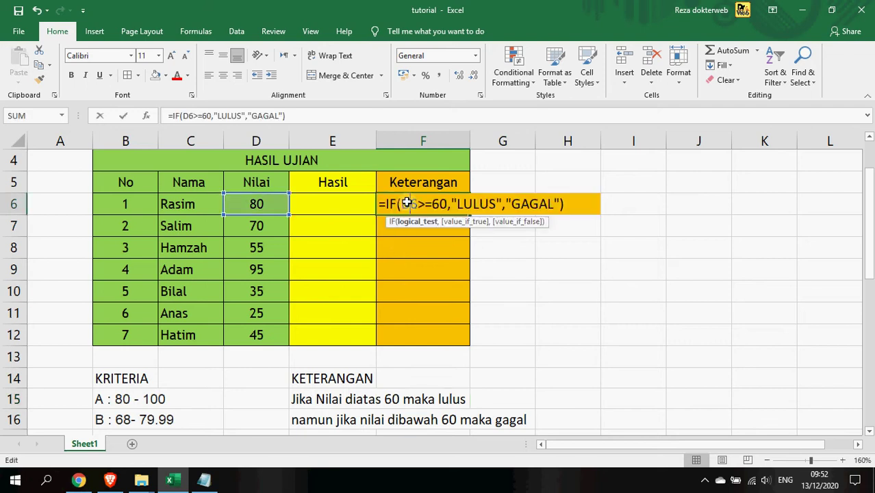
key(Escape)
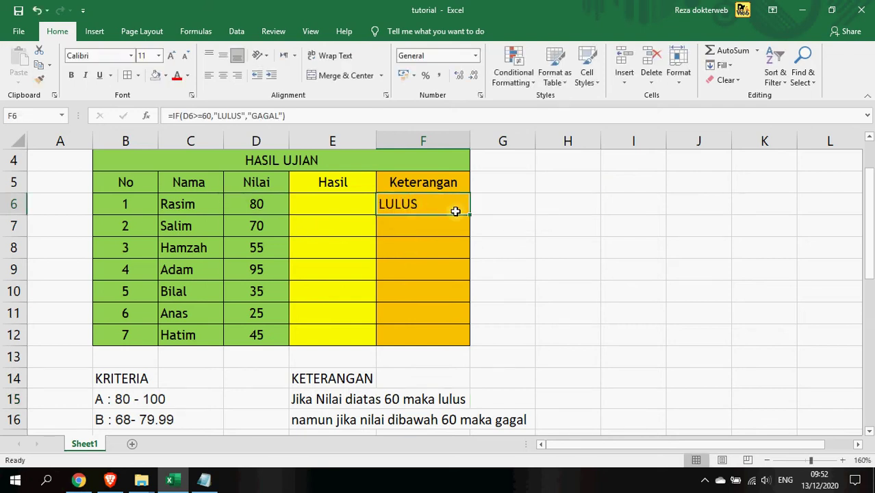
drag(469, 215, 469, 337)
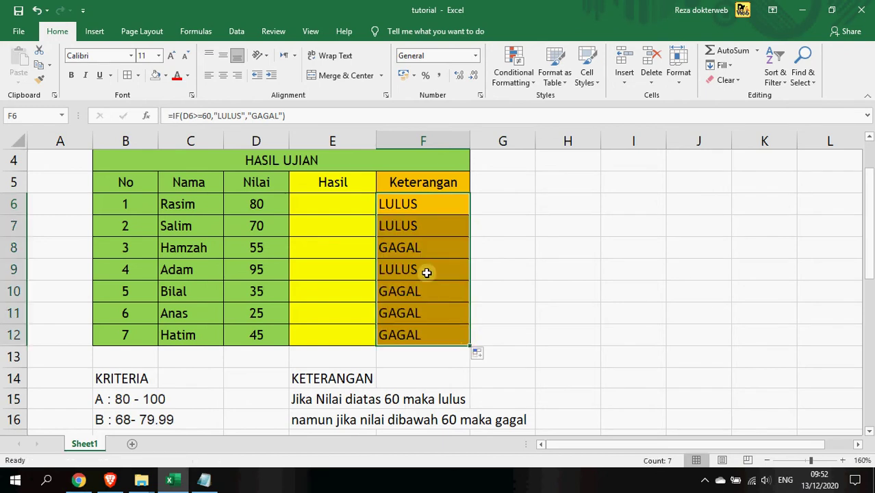
click(432, 270)
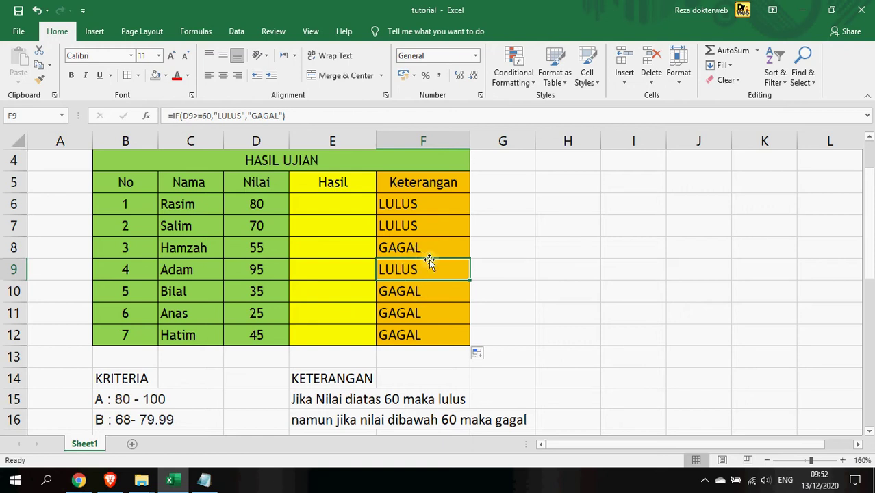
Review the IF syntax in B2 and the A to E score ranges under KRITERIA, and select Hasil cell E6
scroll(424, 253, up, 1)
click(117, 180)
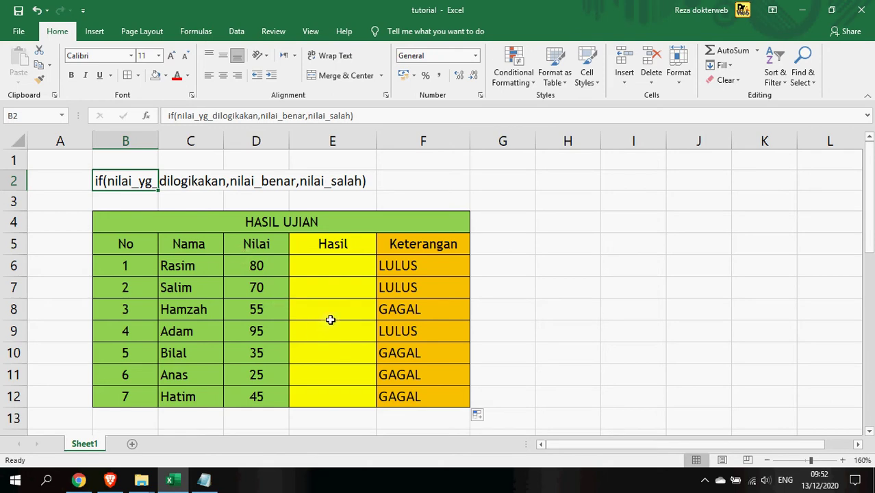
scroll(330, 319, down, 2)
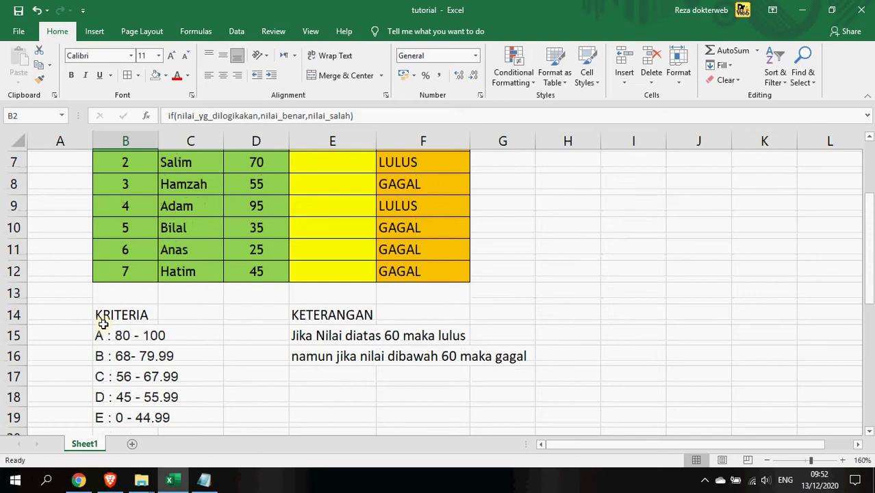
click(104, 333)
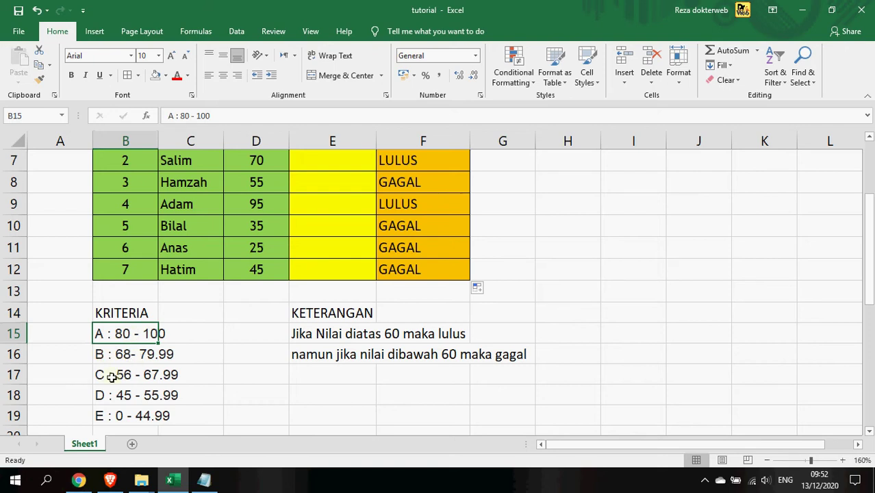
scroll(189, 367, up, 1)
scroll(189, 367, down, 1)
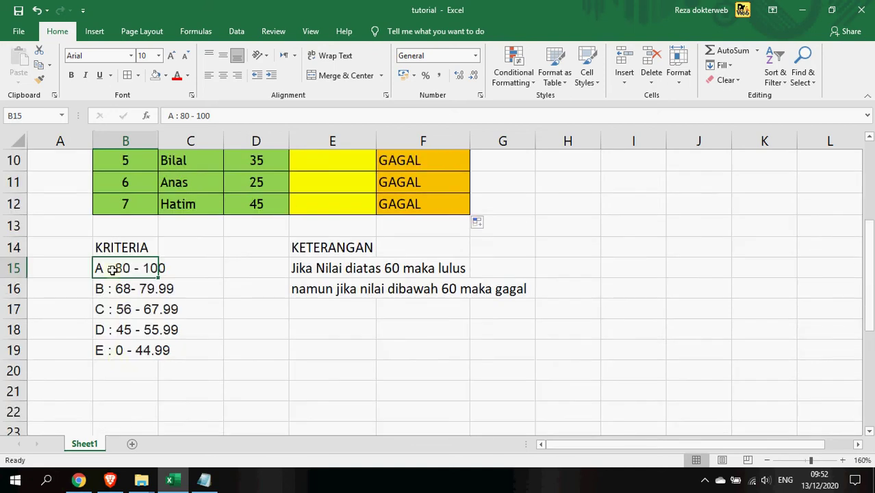
scroll(237, 323, up, 2)
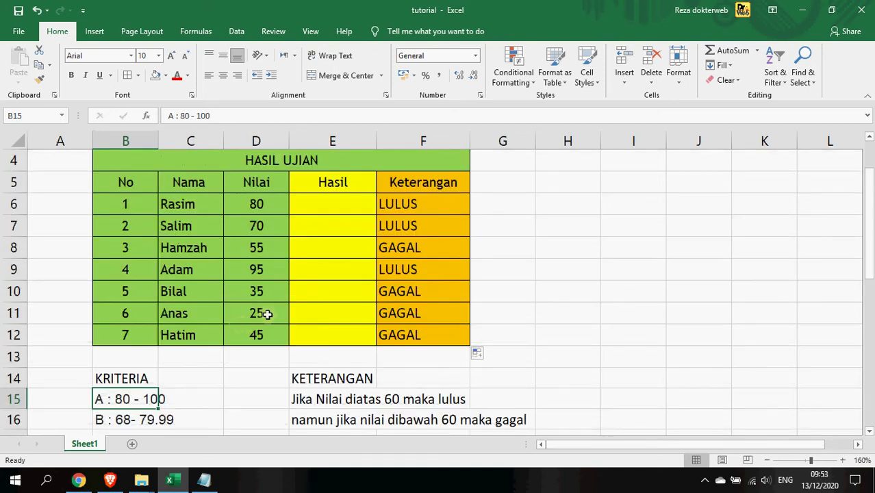
scroll(293, 267, up, 1)
click(293, 268)
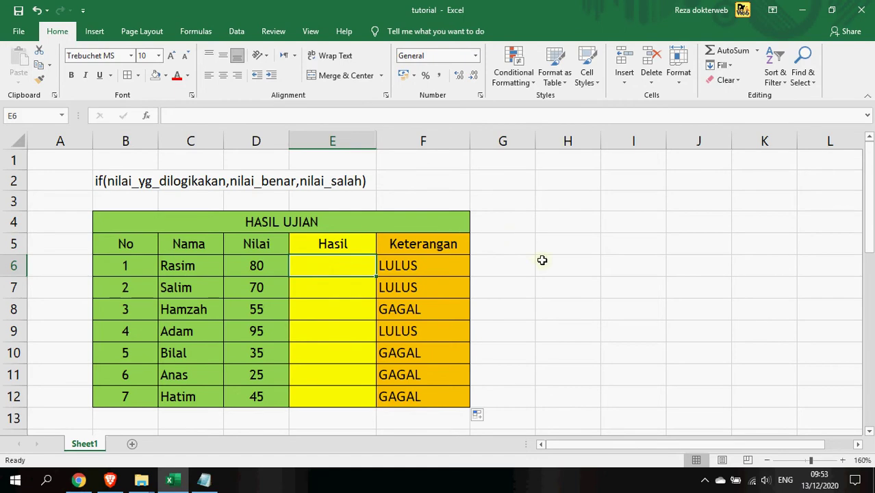
Start an IF formula in Hasil cell E6 with the logical test D6>=80
text(=)
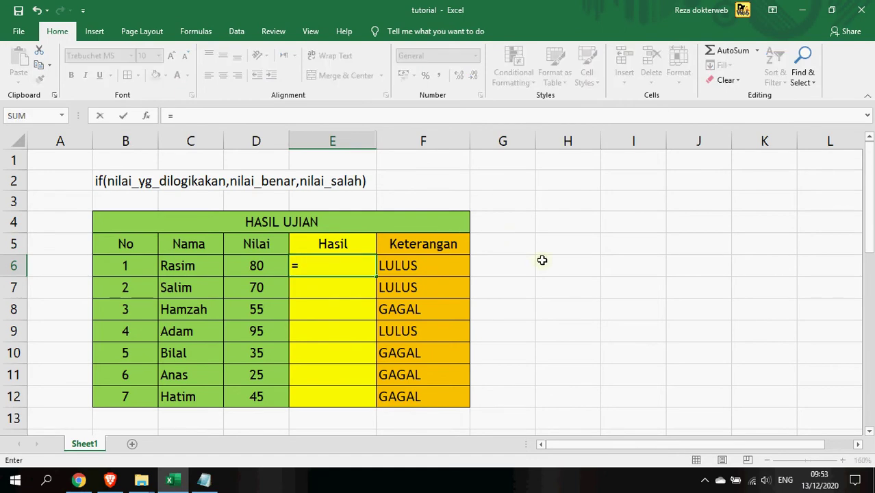
text(IF)
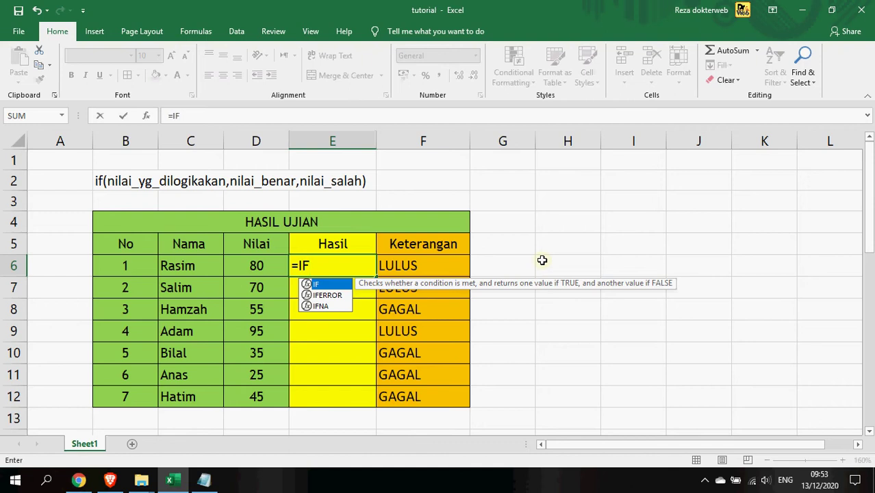
text(()
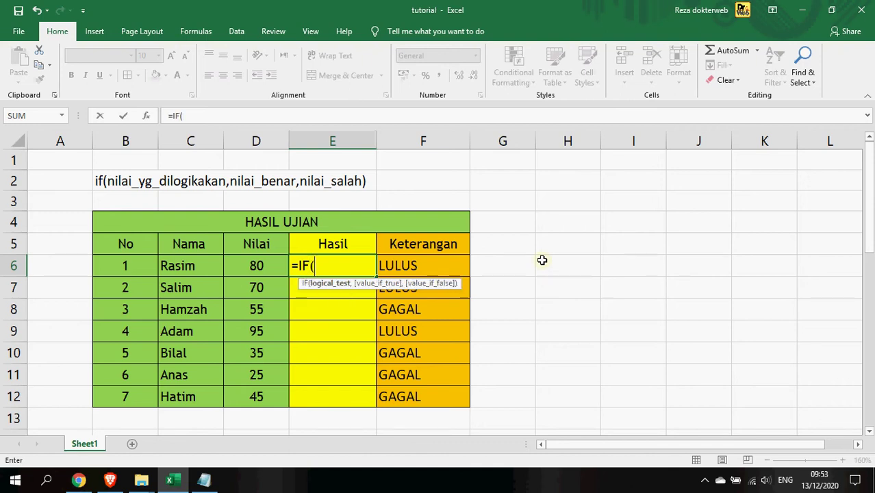
click(263, 269)
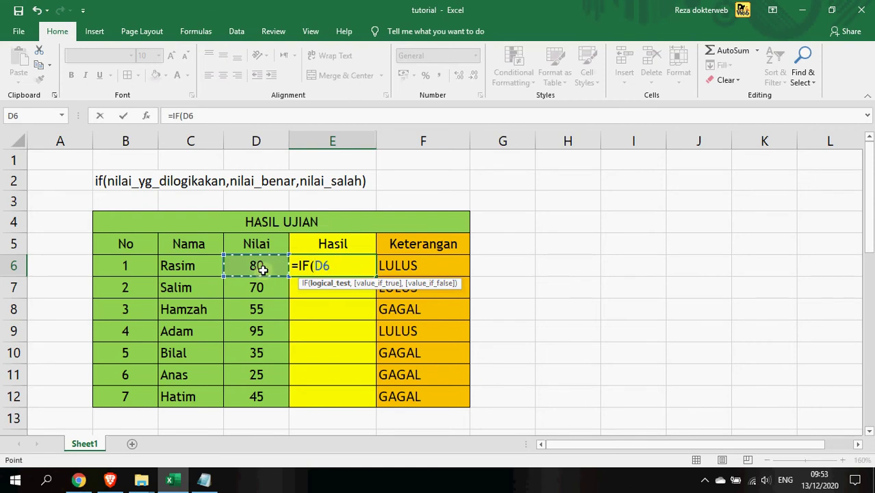
text(>)
scroll(263, 270, down, 1)
text(=80)
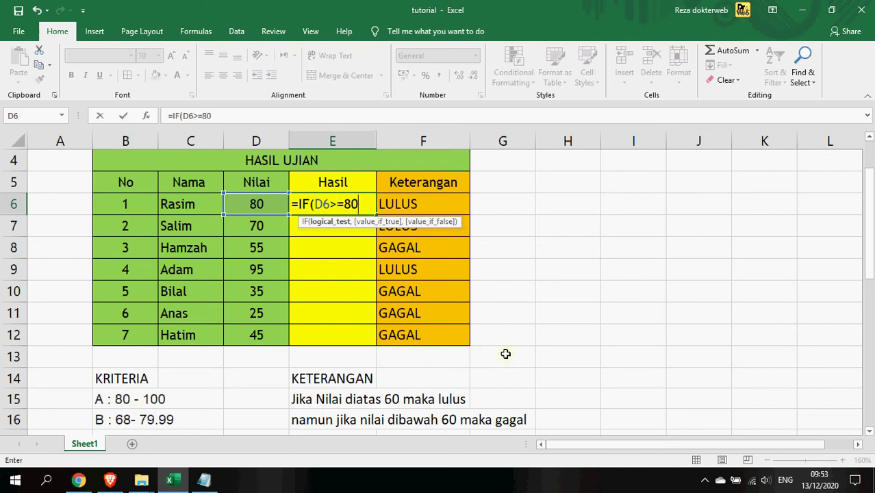
Add "A" as the value if true in the E6 formula, inside the closing parenthesis
text(,)
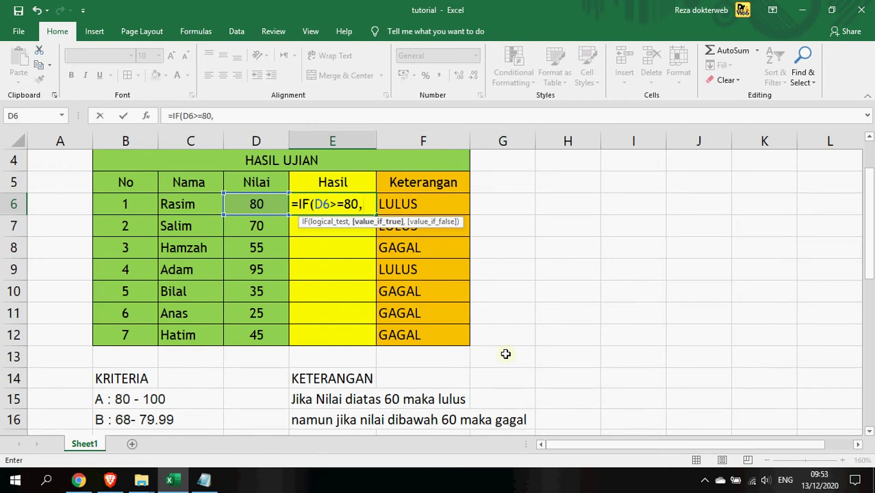
text("")
key(Escape)
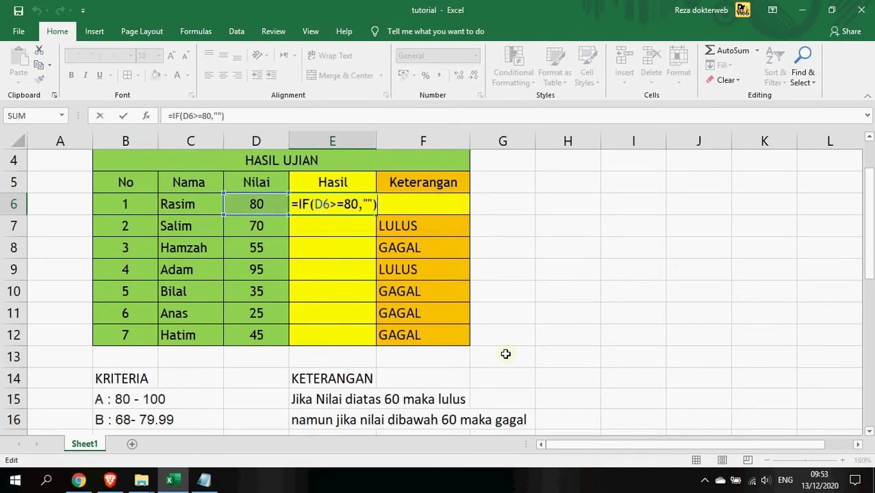
key(Left)
key(Left)
text(A")
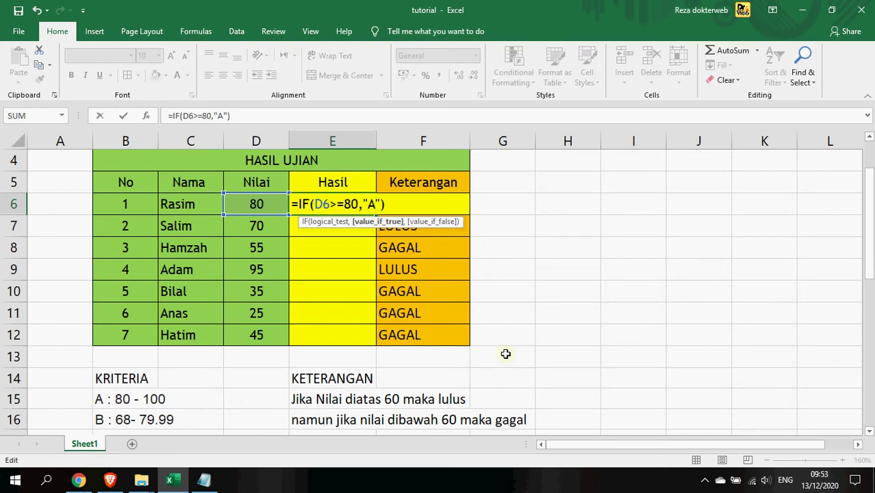
Nest a second IF as the value if false in E6, testing D6>=68 and returning "B"
text(,)
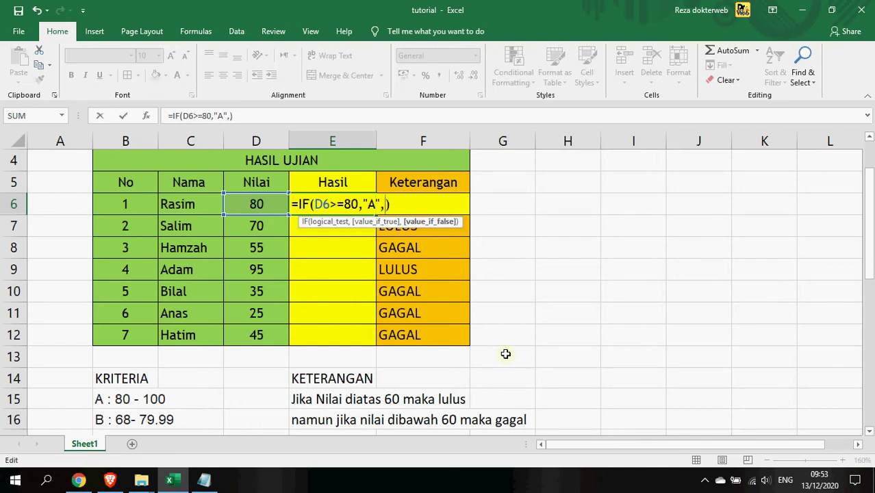
text(IF)
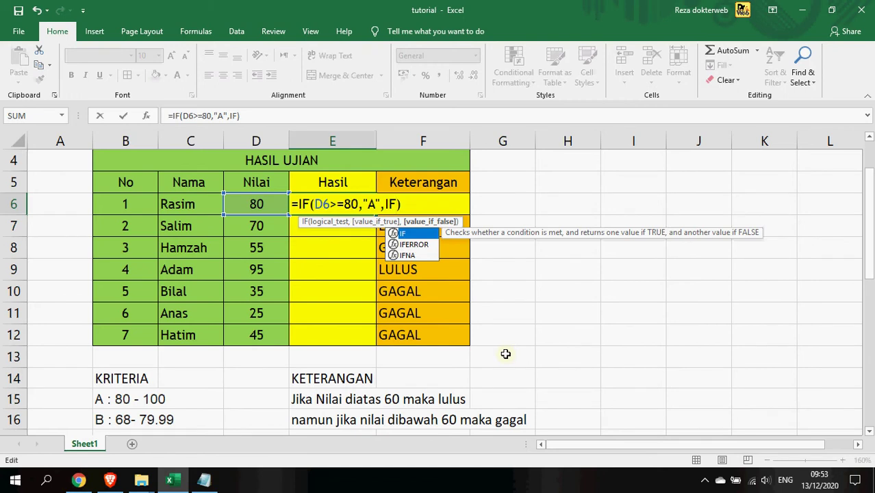
text(()
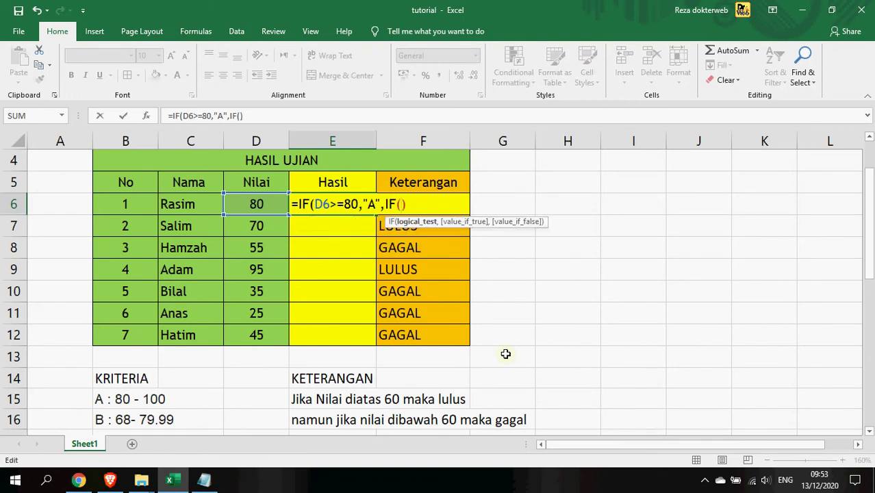
text())
key(Left)
text(D6)
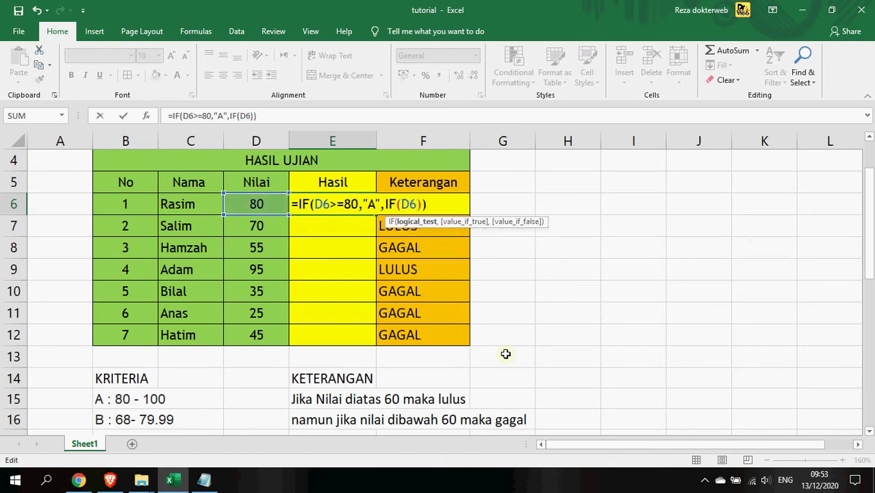
text(>=68,"")
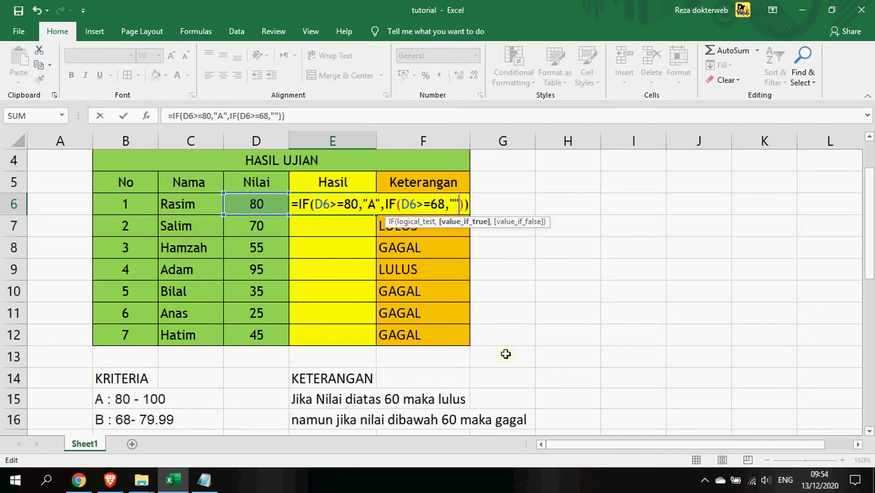
text(B)
key(Right)
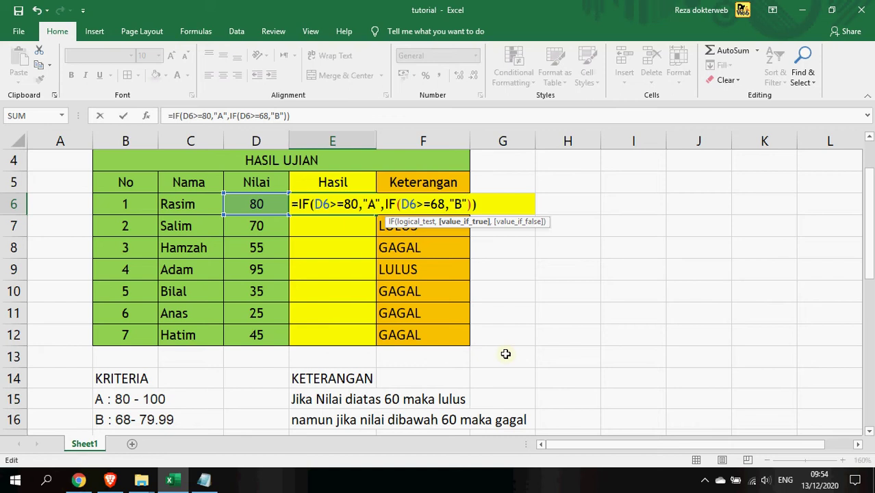
Nest a third IF in the E6 formula, testing D6>=56 per the KRITERIA list and returning "C"
text(,)
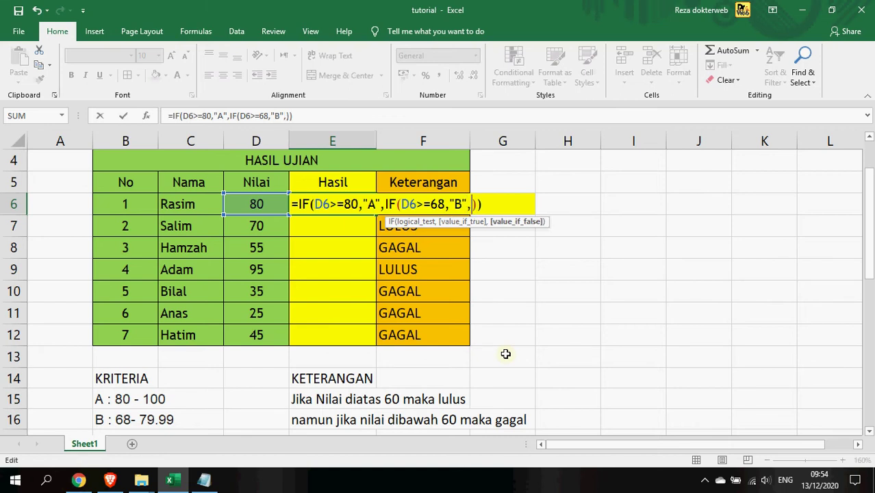
text(IF)
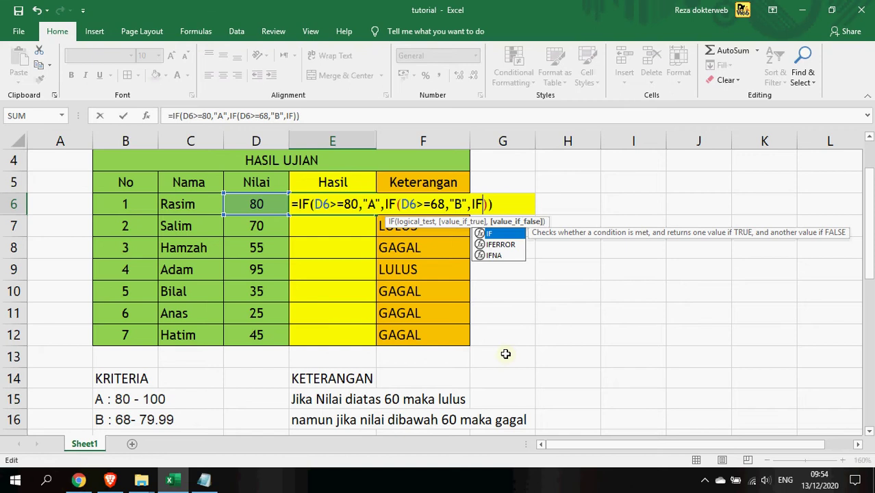
text(())
key(Left)
text(D6>=)
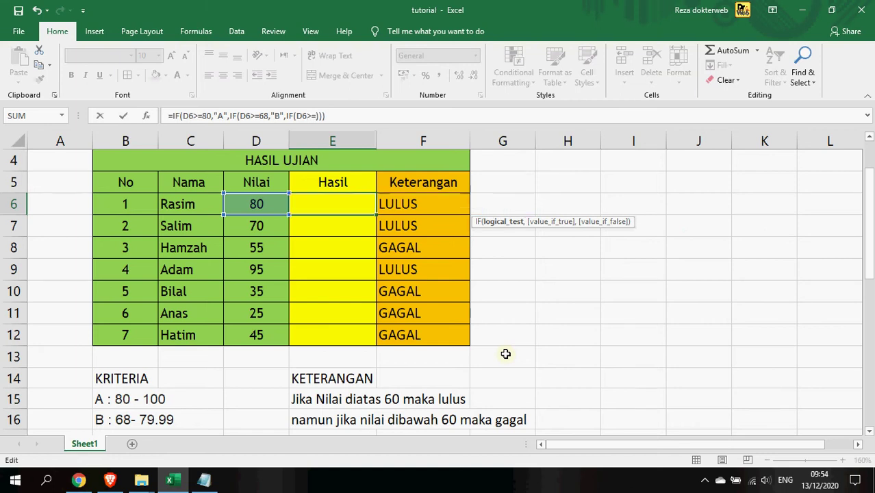
scroll(505, 353, down, 2)
scroll(132, 316, up, 1)
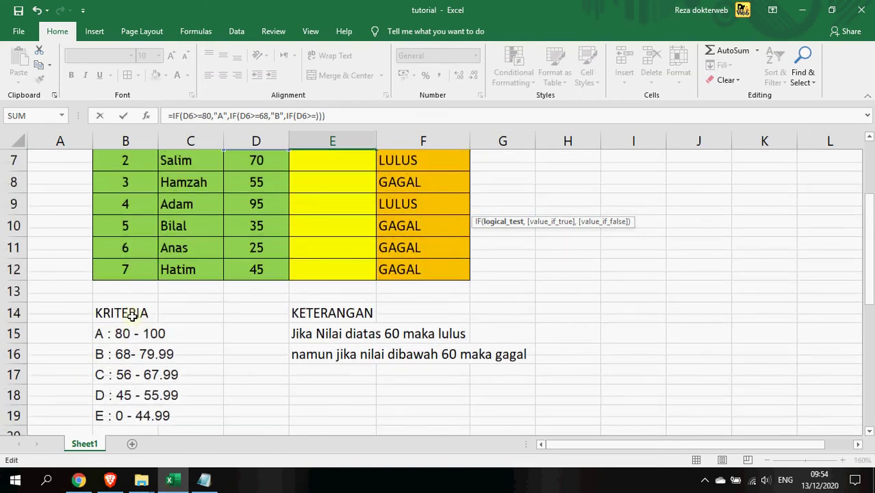
scroll(132, 316, up, 2)
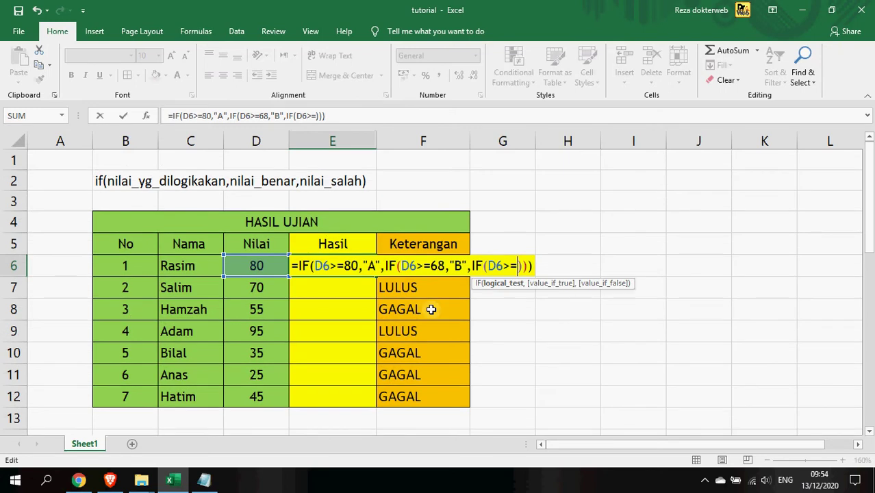
text(56)
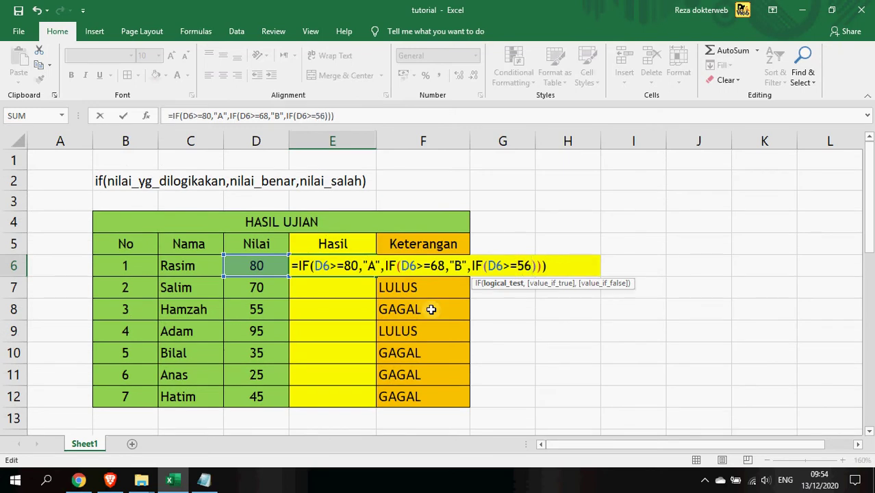
text(,"C")
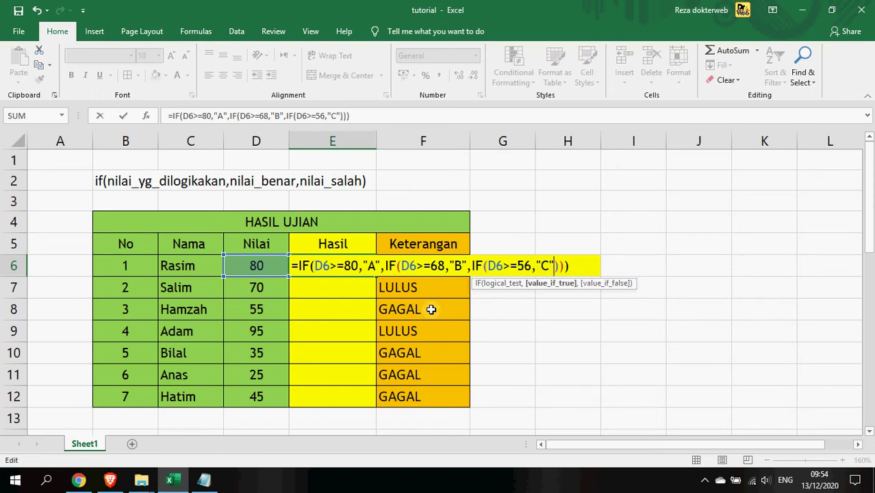
Nest a fourth IF in the E6 formula, testing D6>=45 per the KRITERIA list and returning "D"
text(,IF)
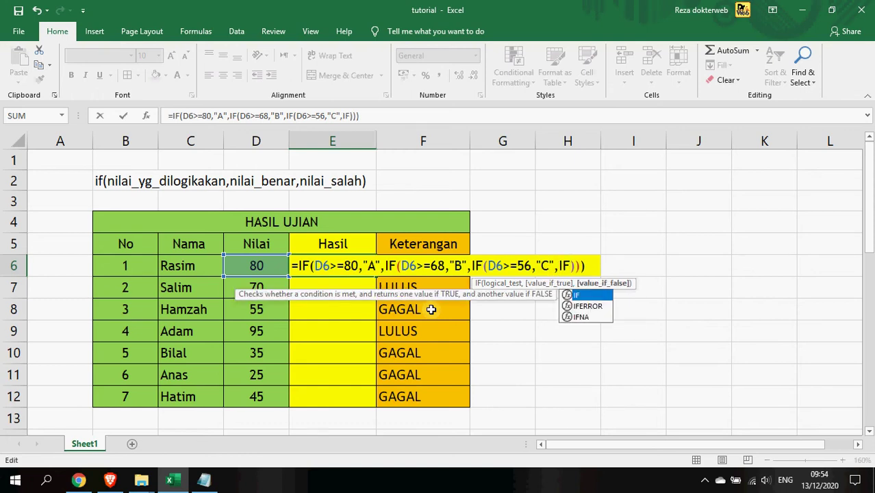
text((D)
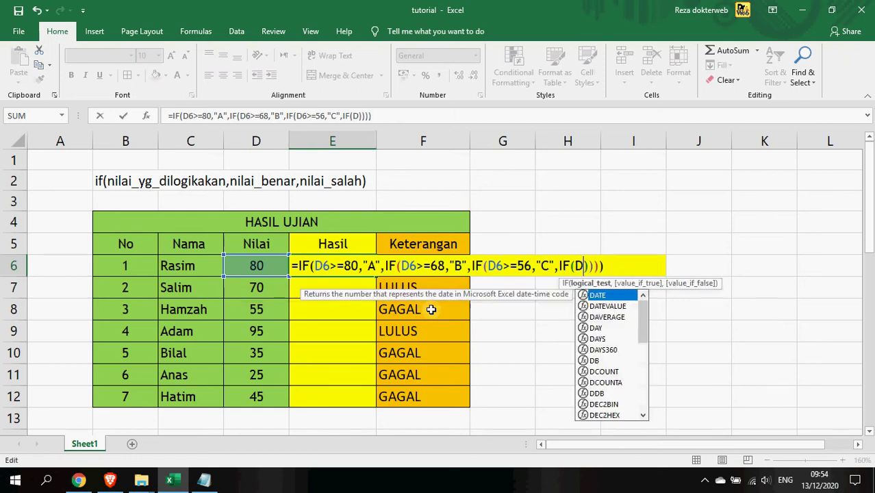
text(6>)
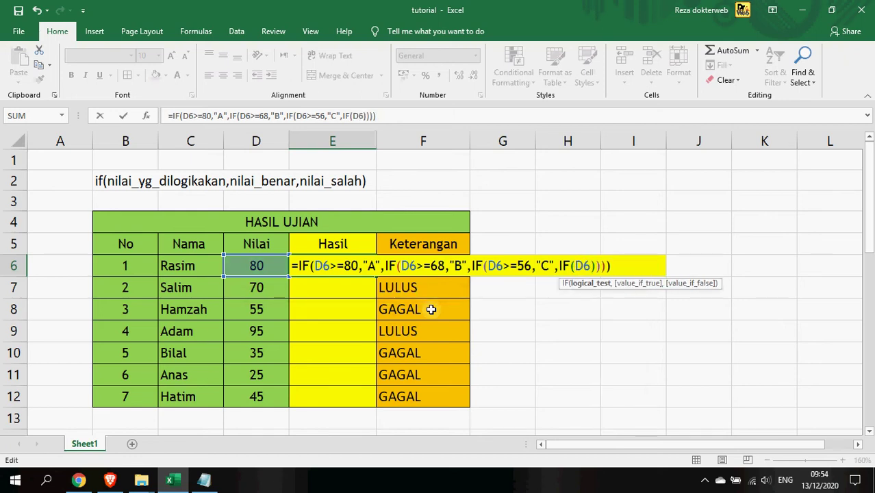
text(=)
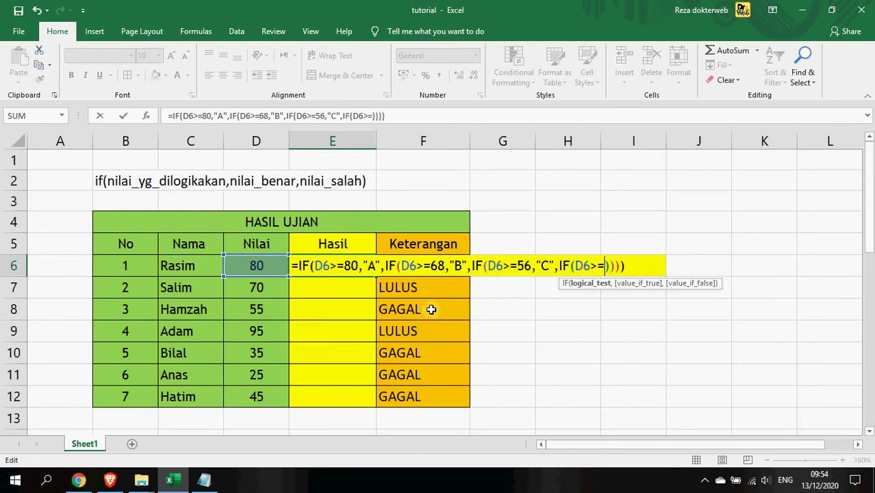
scroll(429, 308, down, 2)
scroll(224, 371, up, 2)
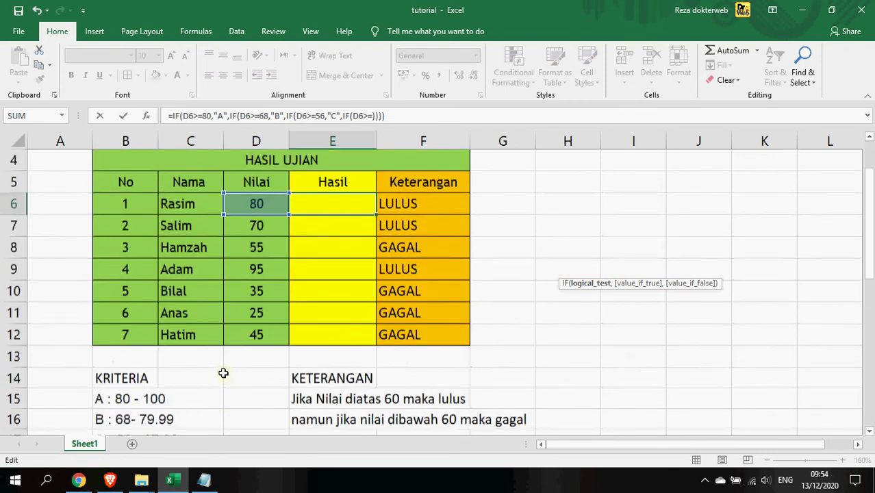
text(45)
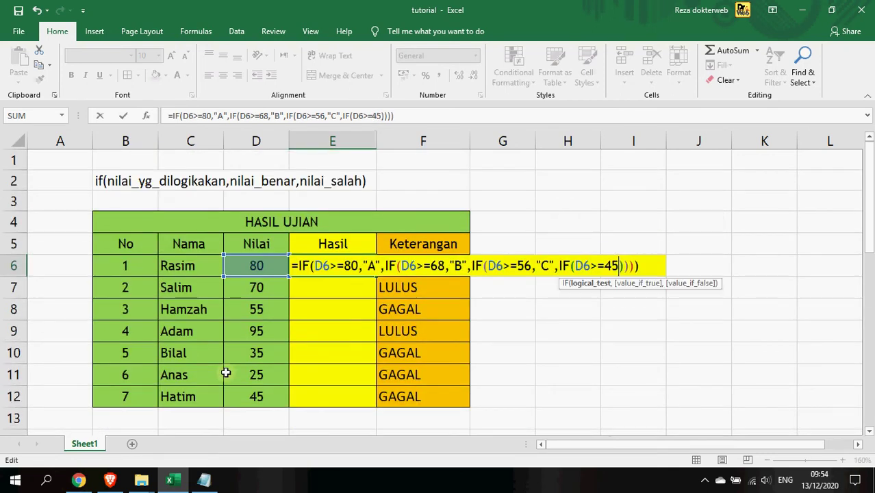
text(,)
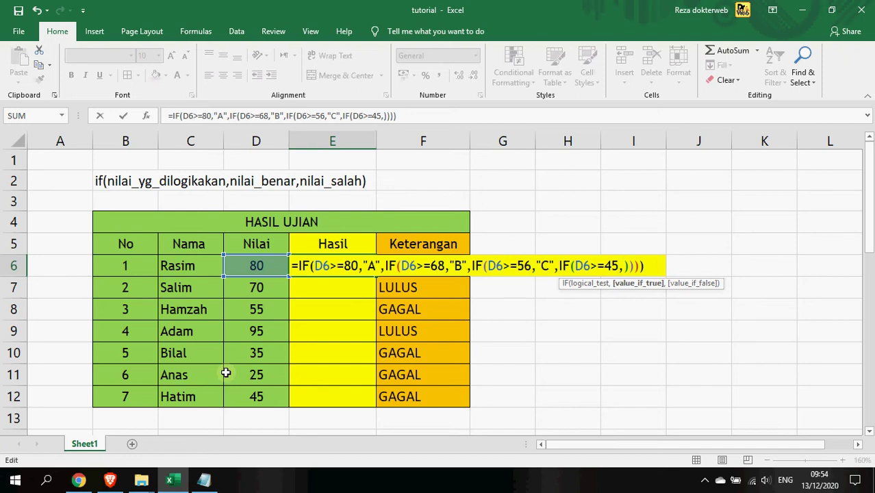
text("")
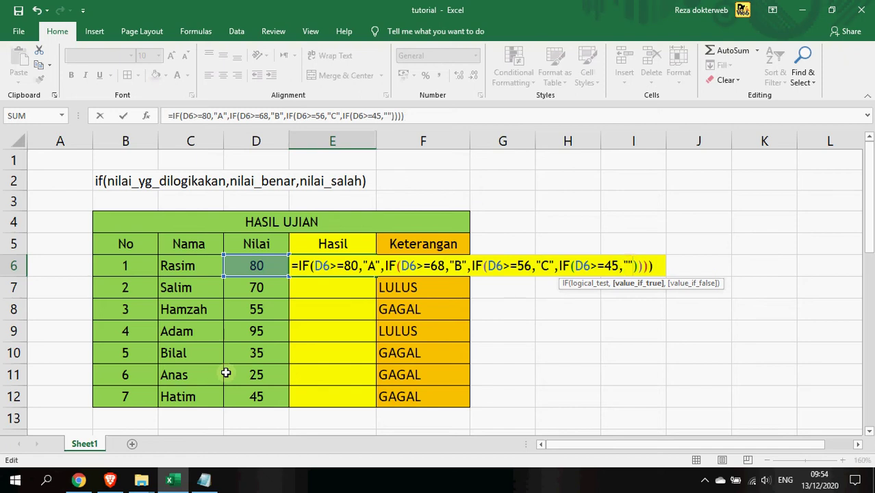
text(D)
key(Right)
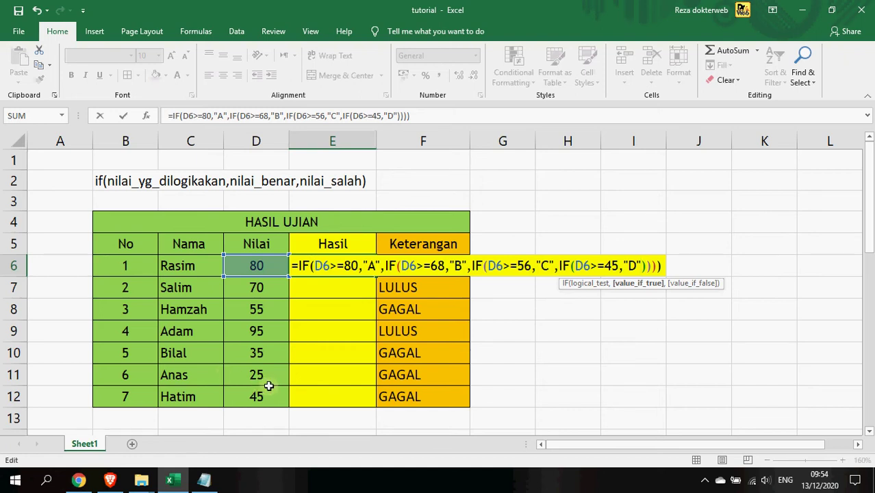
Complete the E6 formula with "E" as the final value if false, and check the grade against the score in D6
text(,)
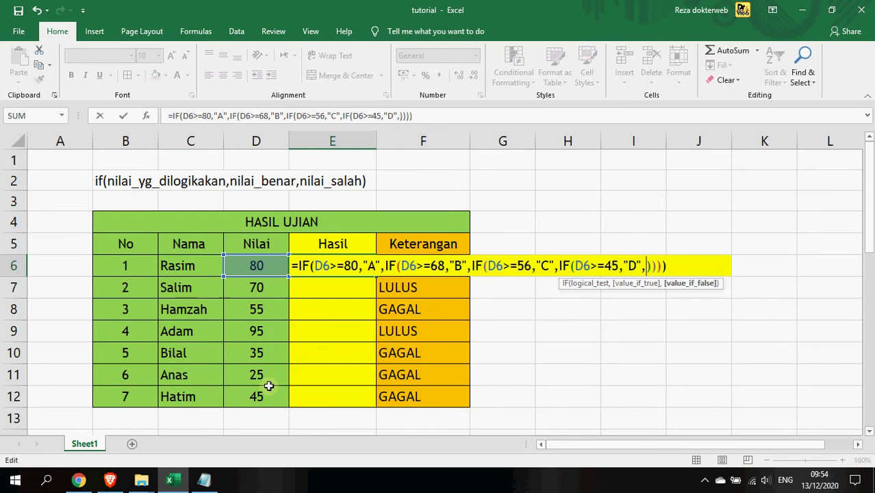
text("E")
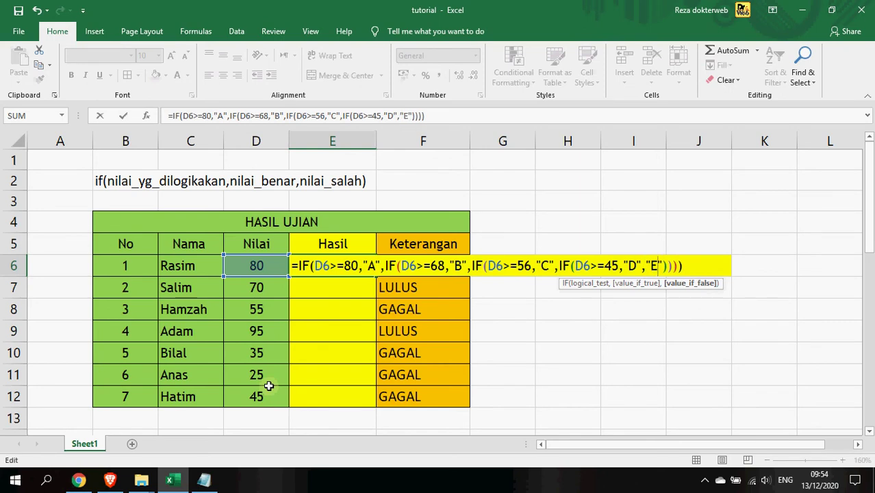
key(Return)
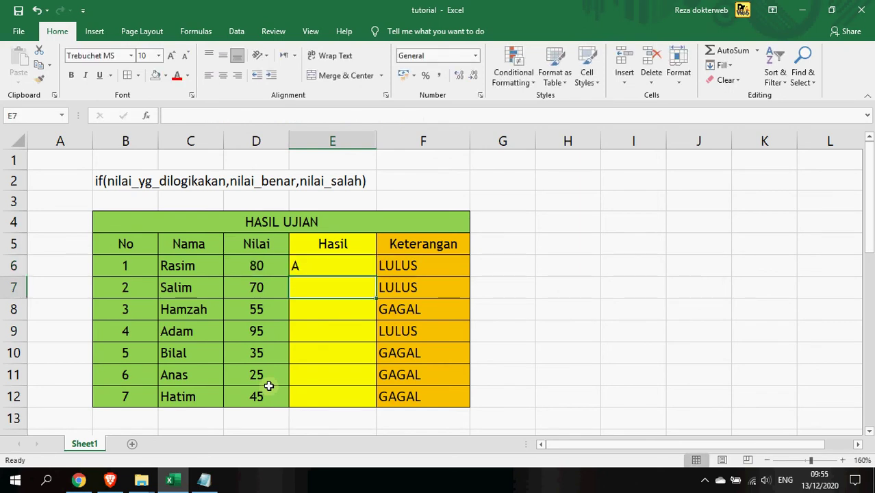
key(Up)
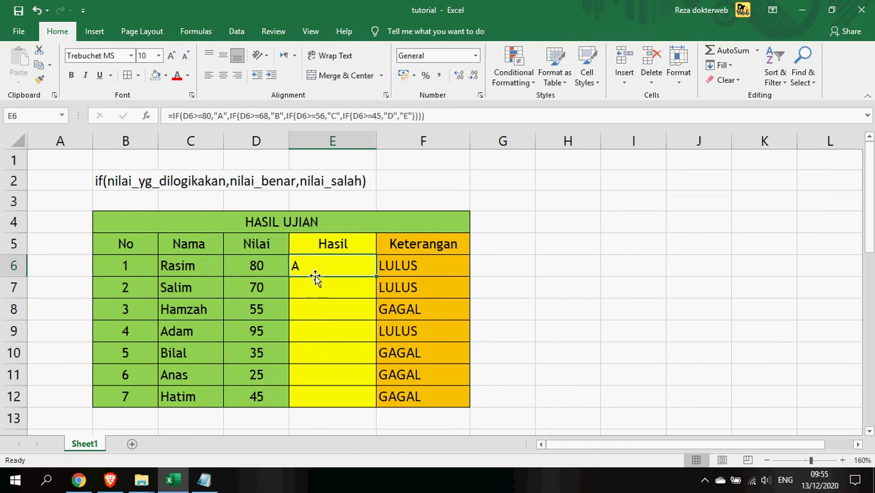
click(258, 267)
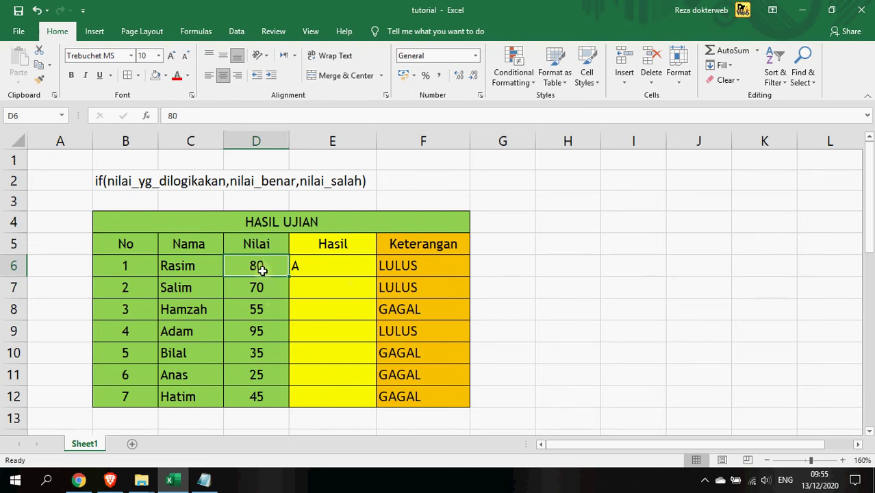
Set the score in D6 to 70 and compare the resulting grade with the KRITERIA list
scroll(266, 270, down, 2)
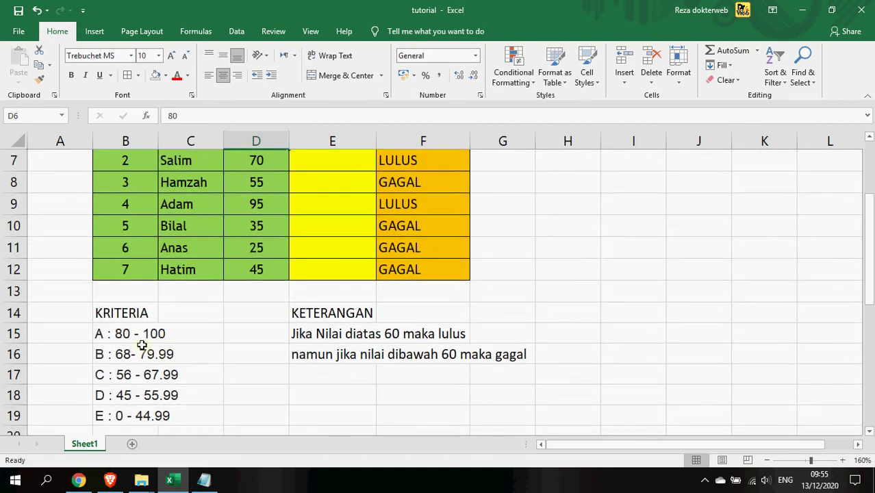
scroll(141, 369, up, 1)
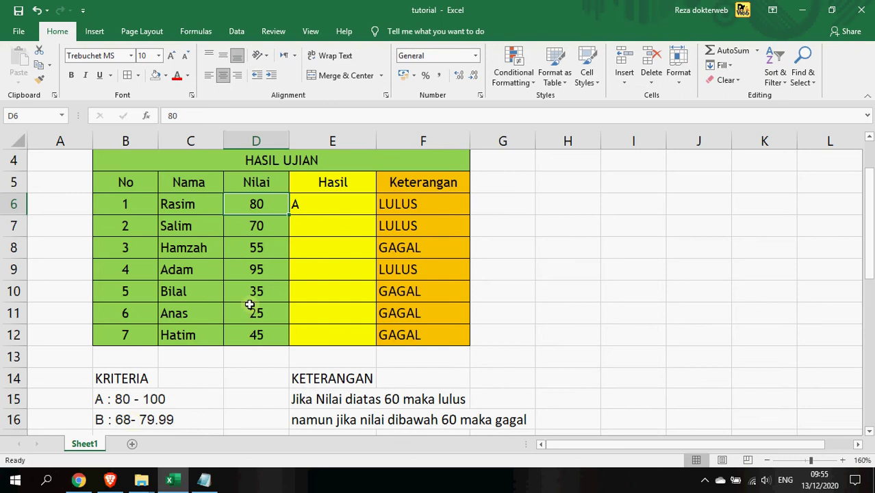
scroll(274, 295, up, 1)
text(70)
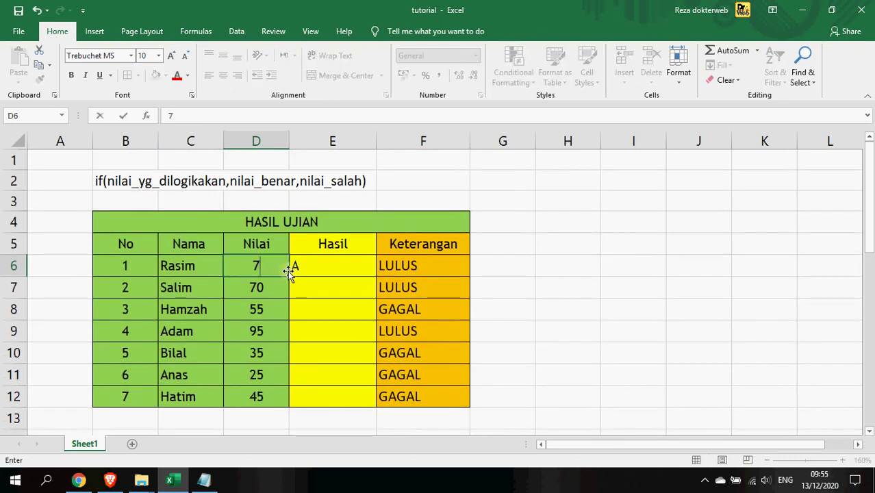
key(Return)
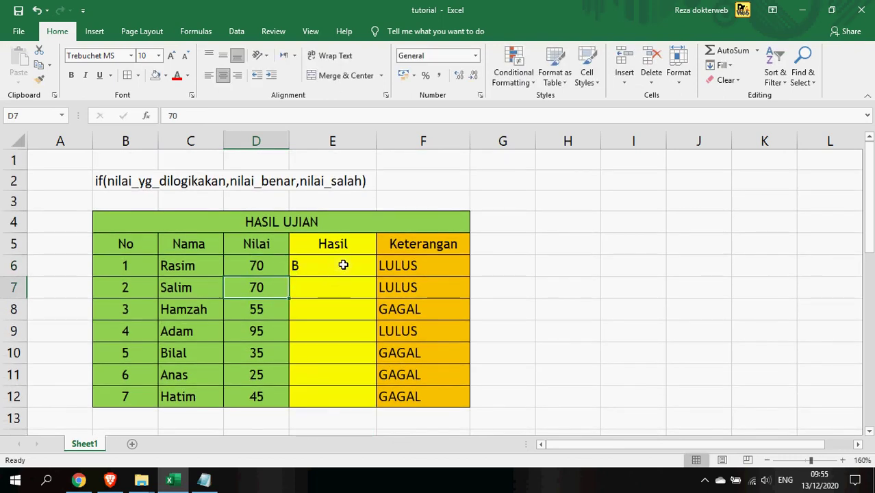
scroll(343, 265, down, 1)
scroll(343, 266, down, 2)
scroll(181, 381, up, 2)
Set the score in D6 to 60 and check the grade against the KRITERIA ranges
click(247, 266)
text(60)
key(Return)
scroll(360, 306, down, 3)
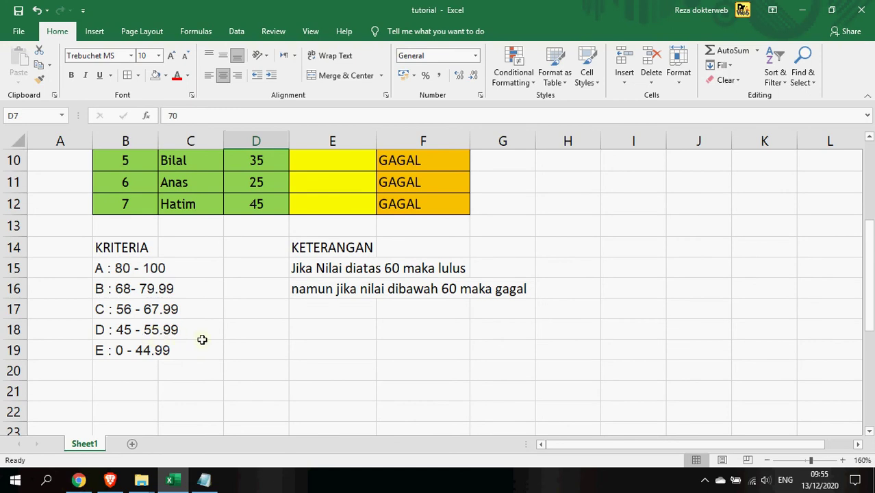
Test the grade formula with a score of 50 in D6 and compare it with the criteria
scroll(203, 338, up, 2)
click(270, 204)
text(50)
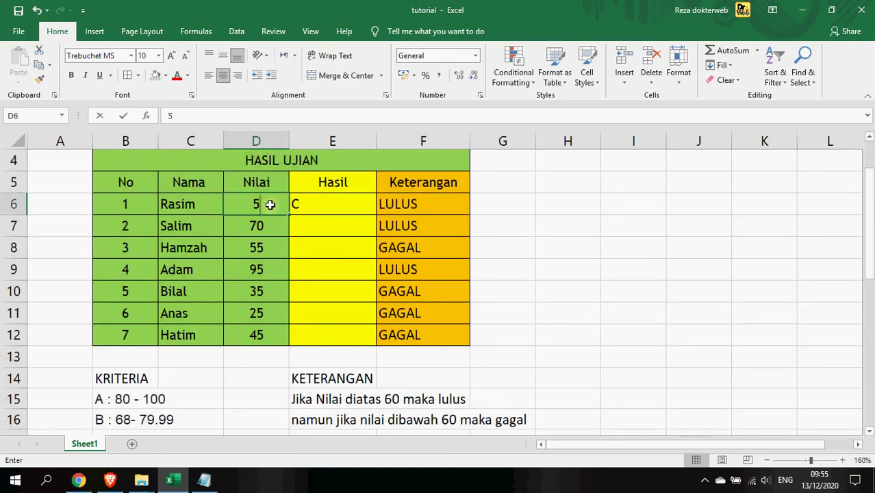
key(Return)
scroll(270, 204, down, 2)
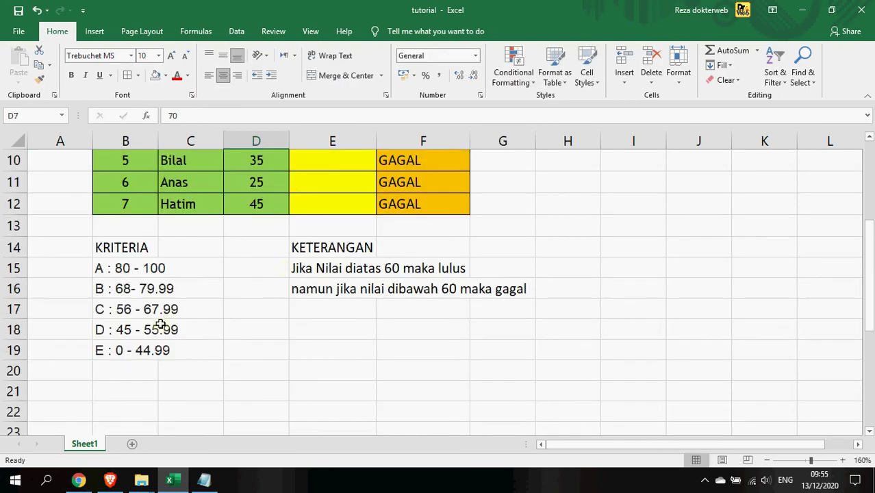
scroll(213, 343, up, 3)
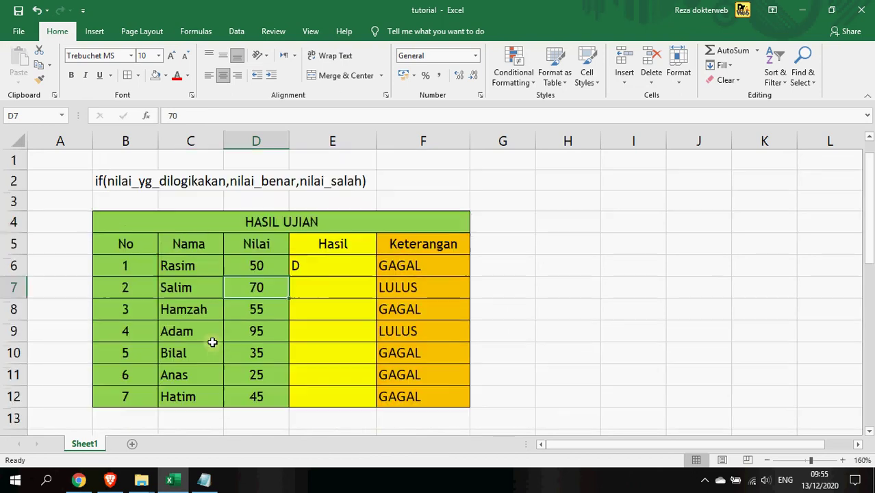
Change the D6 score to 30 to test the lowest grade in the formula
click(248, 269)
text(30)
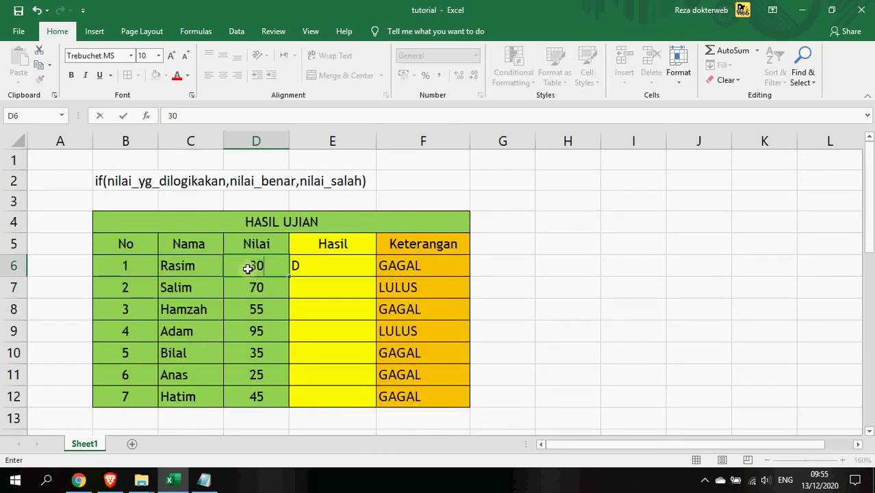
key(Return)
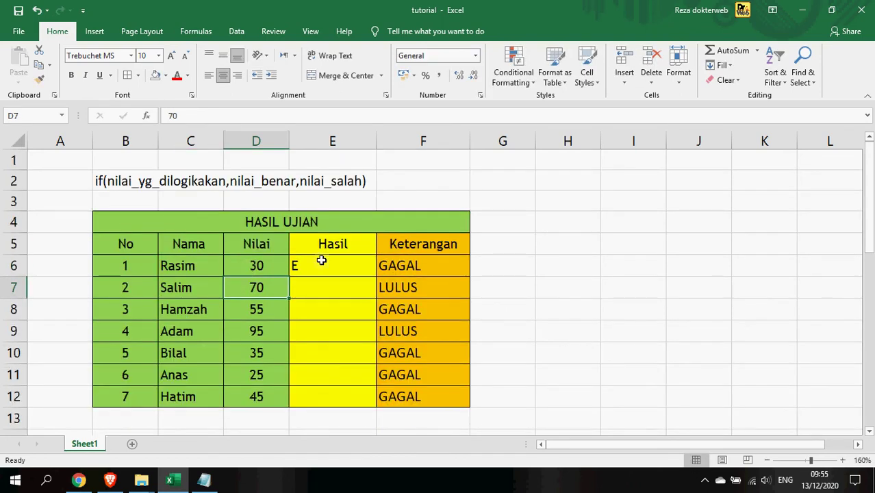
Set the score in D6 to 100 and inspect the nested IF formula in E6
click(260, 264)
text(100)
key(Return)
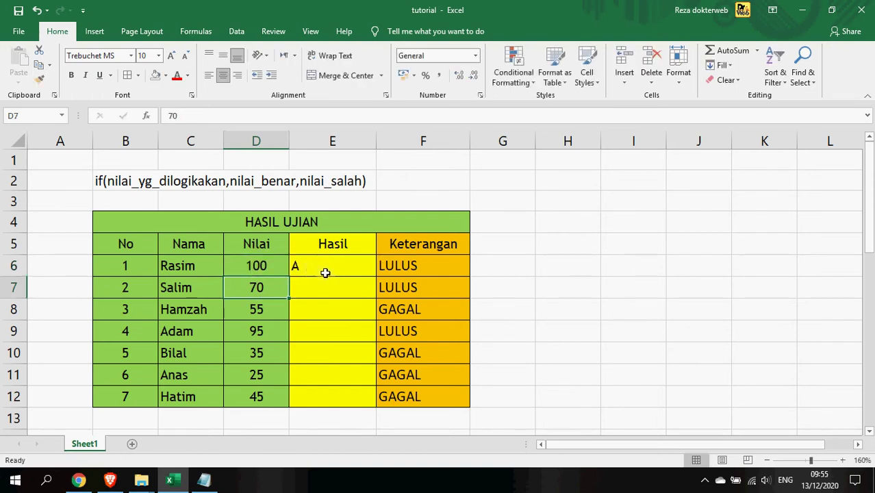
click(364, 266)
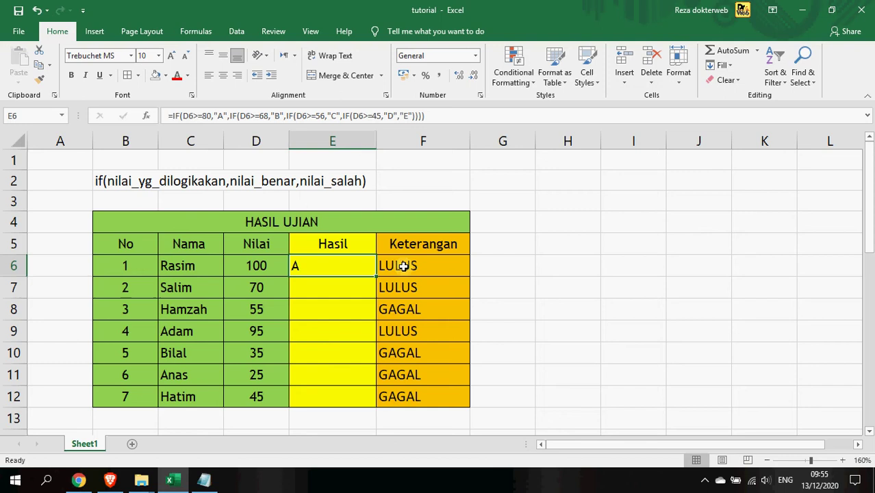
Test both the Hasil and Keterangan formulas with a score of 50 in D6, and restore the score to 100
click(255, 267)
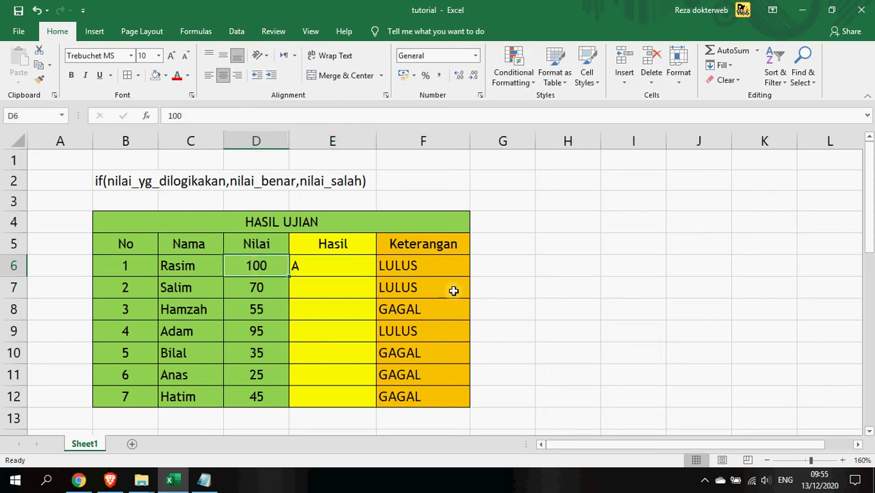
text(50)
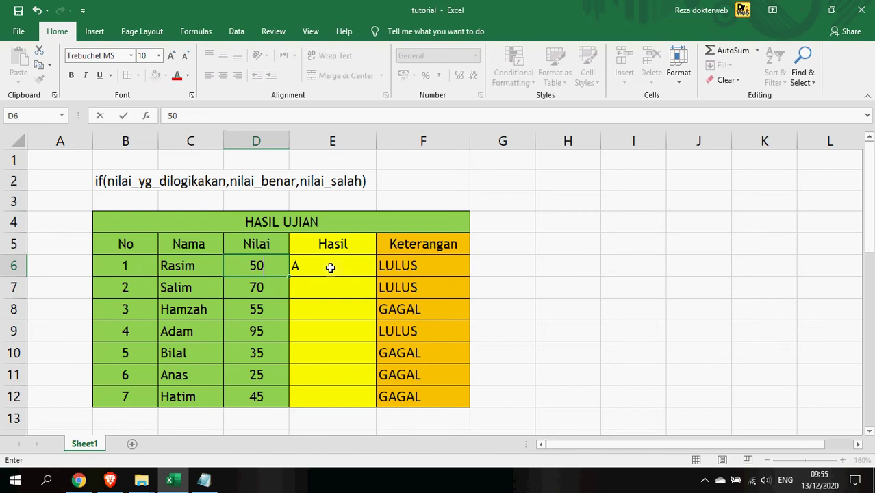
key(Return)
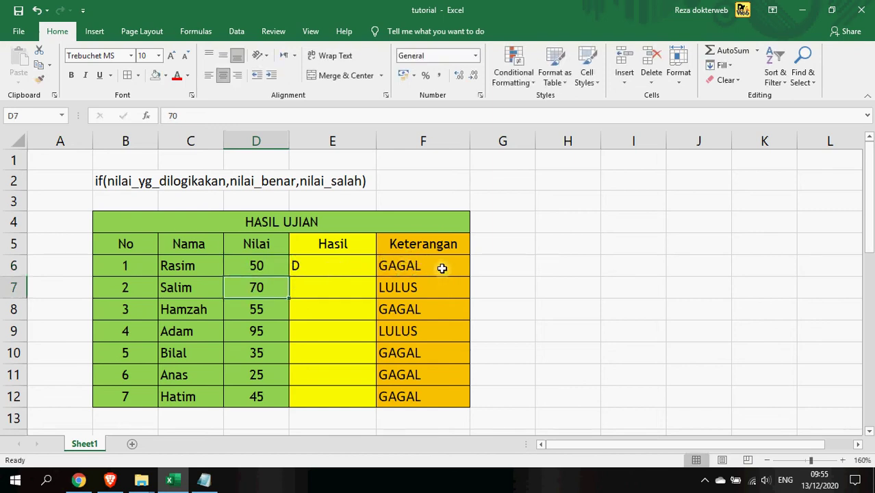
click(277, 266)
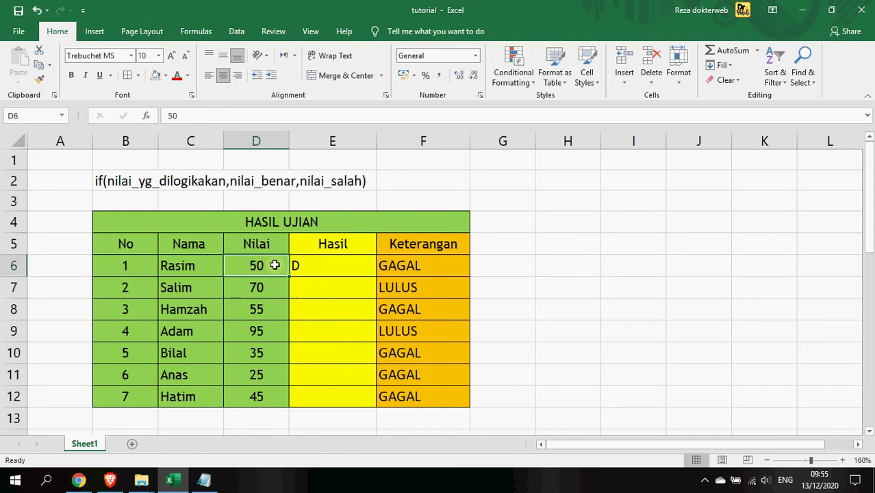
text(100)
key(Return)
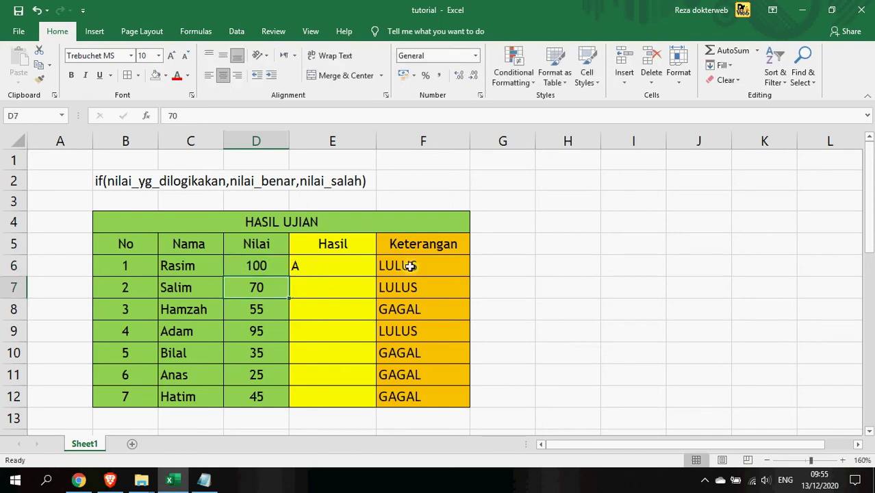
Copy the E6 grade formula down the Hasil column through E12 and check the copied formula in E7
click(341, 267)
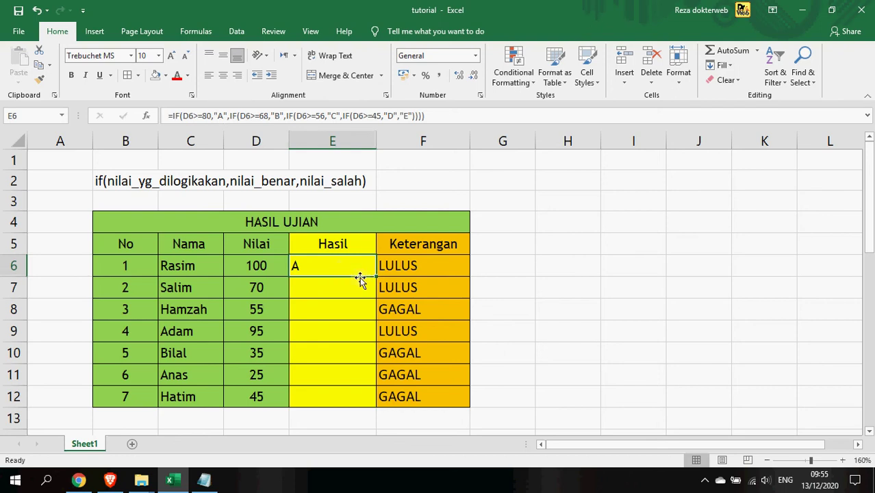
drag(376, 276, 375, 403)
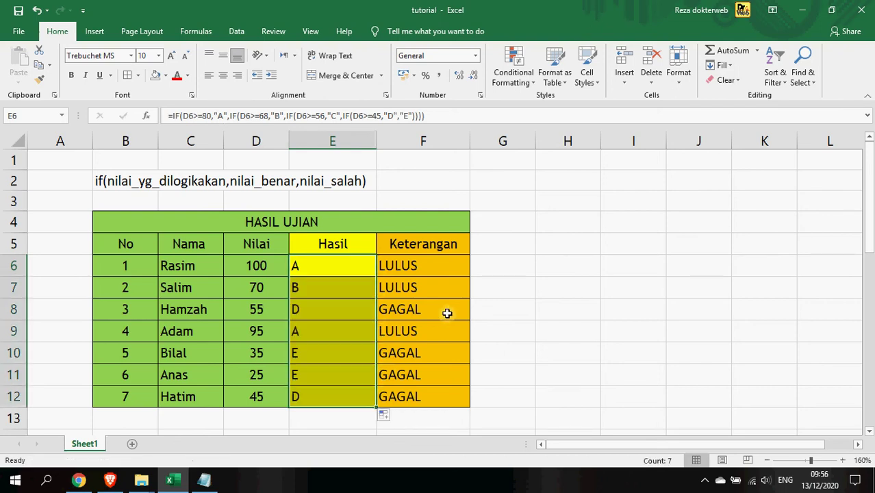
click(358, 288)
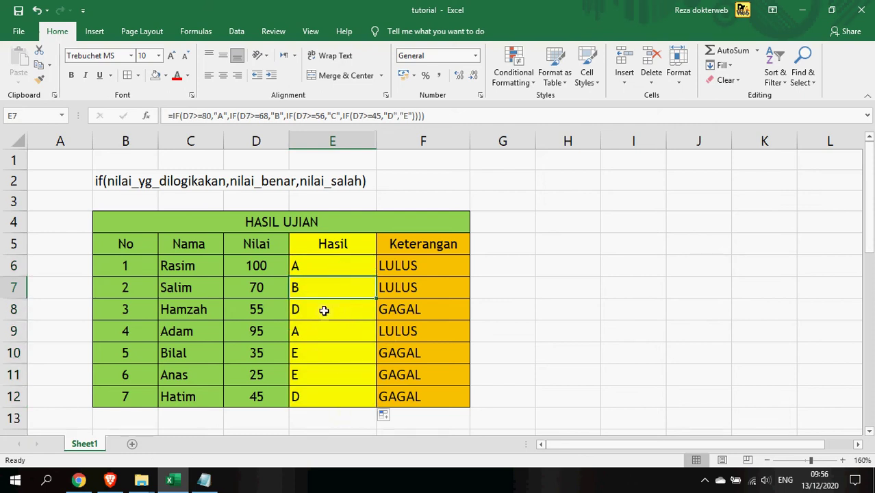
Center the Hasil and Keterangan results in E6:F12 horizontally
click(340, 266)
drag(340, 266, 429, 414)
click(406, 370)
drag(347, 262, 438, 396)
click(224, 76)
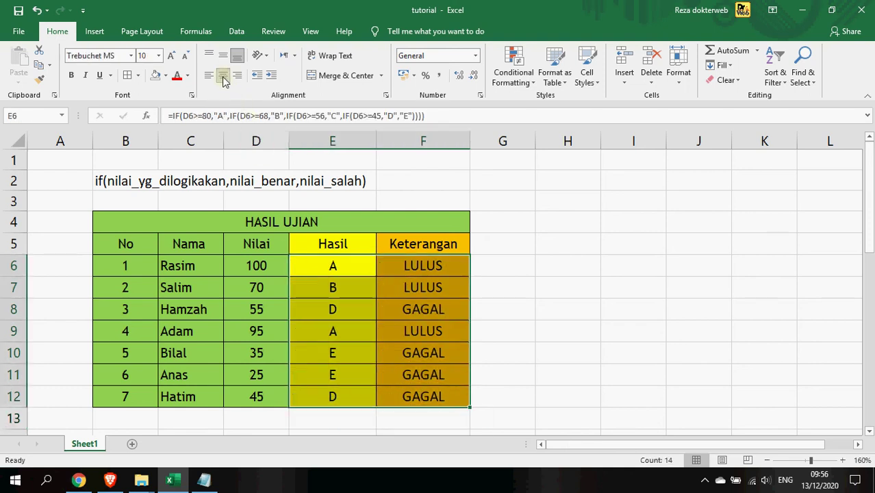
click(318, 332)
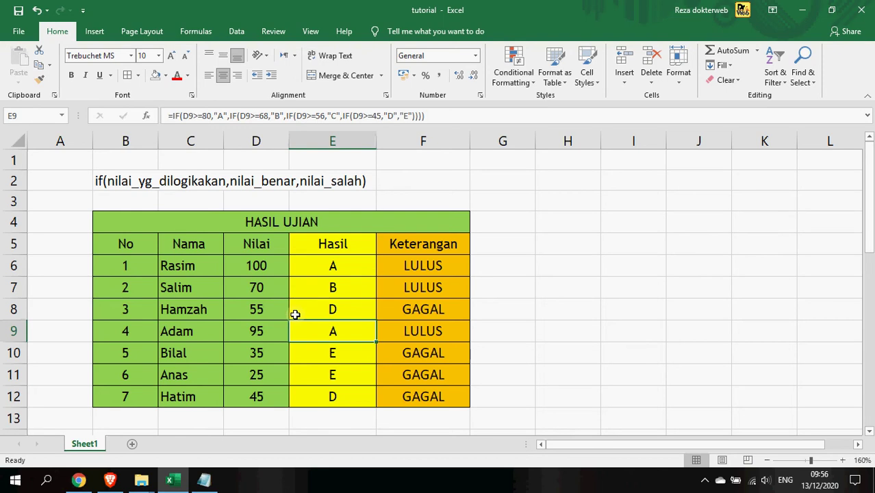
Enter the note "JIKA PENJUALAN DIATAS 60 BONUS" in B23 above the PERHITUNGAN BONUS table
scroll(295, 314, down, 5)
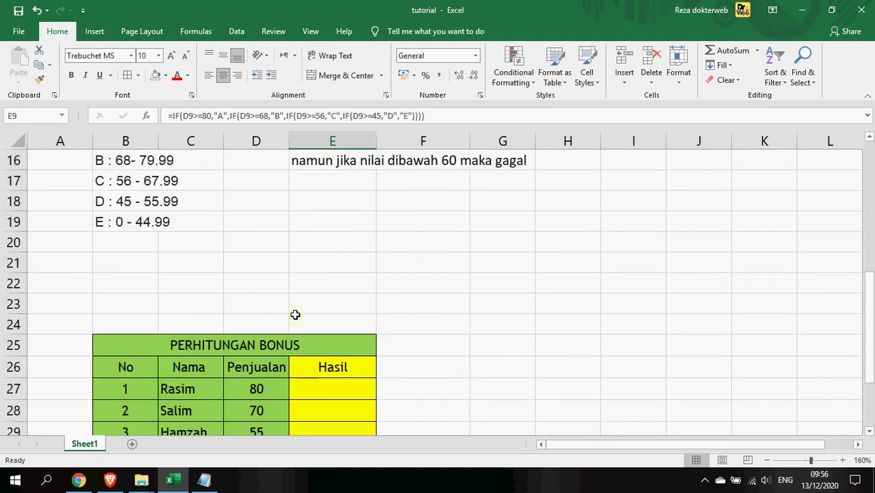
scroll(295, 314, down, 3)
scroll(295, 314, up, 1)
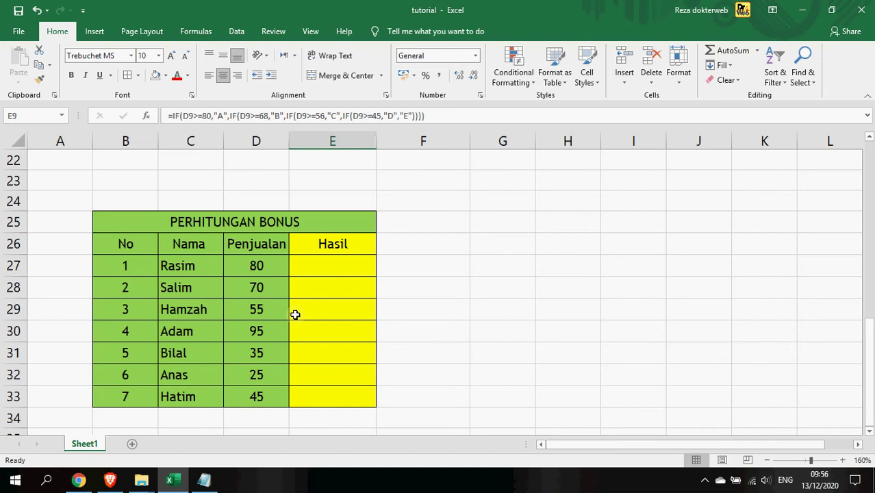
click(129, 189)
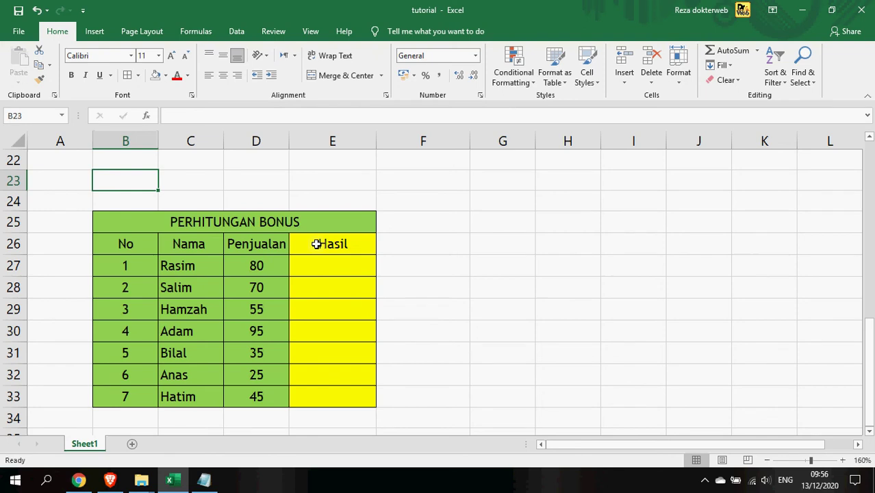
text(JIKA PENJUALAN )
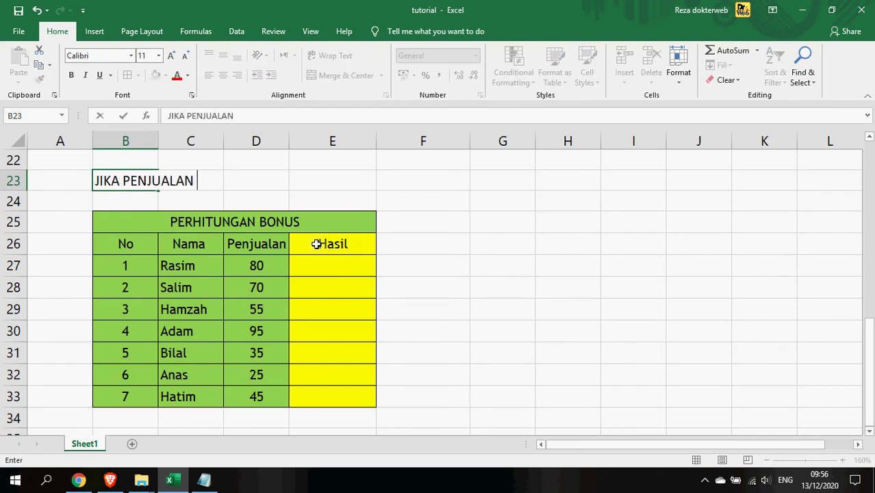
text(DIATAS)
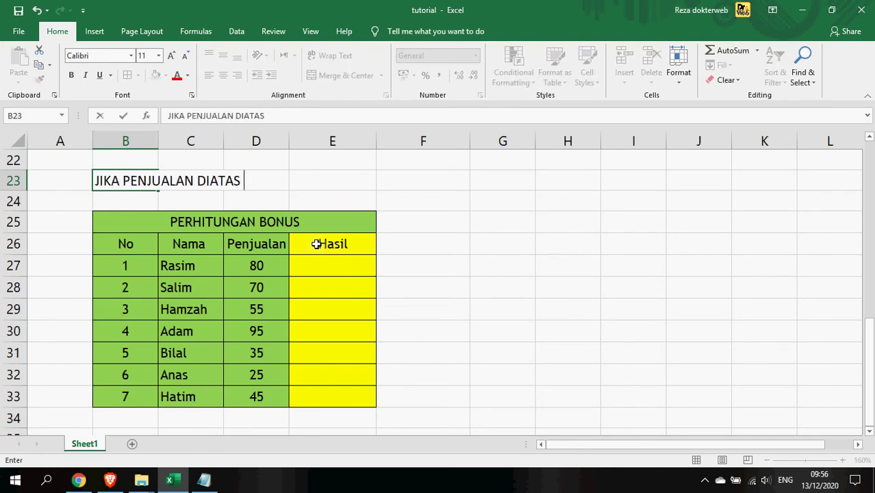
text(60 BONUS)
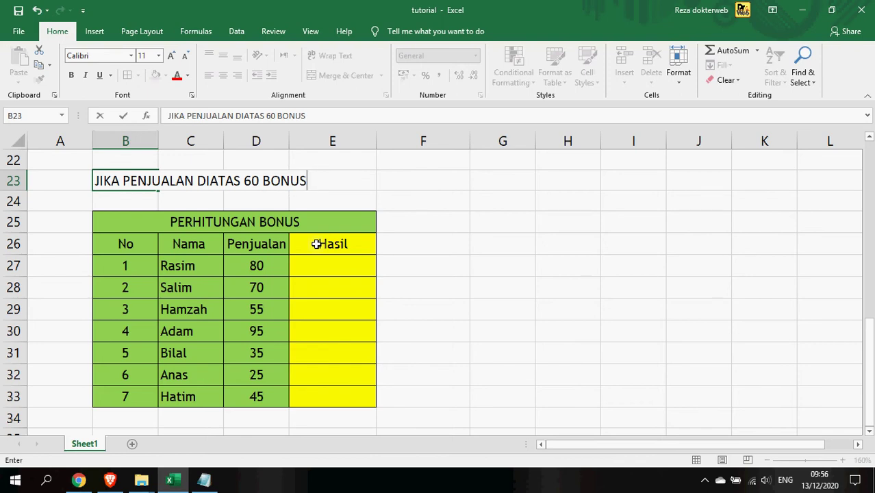
Shorten the note in B23 to "JIKA PENJUALAN"
key(BackSpace)
key(BackSpace)
key(BackSpace)
key(BackSpace)
key(BackSpace)
key(BackSpace)
key(BackSpace)
key(BackSpace)
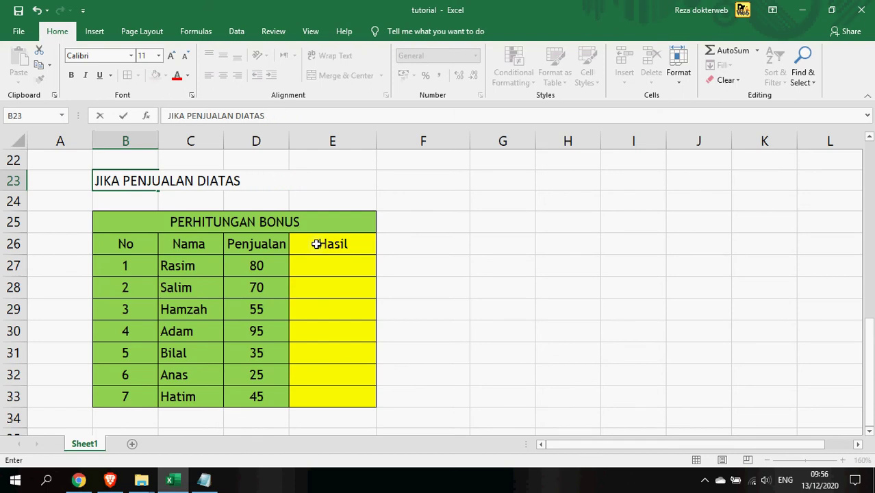
key(BackSpace)
key(BackSpace)
key(BackSpace)
key(BackSpace)
key(BackSpace)
key(BackSpace)
key(BackSpace)
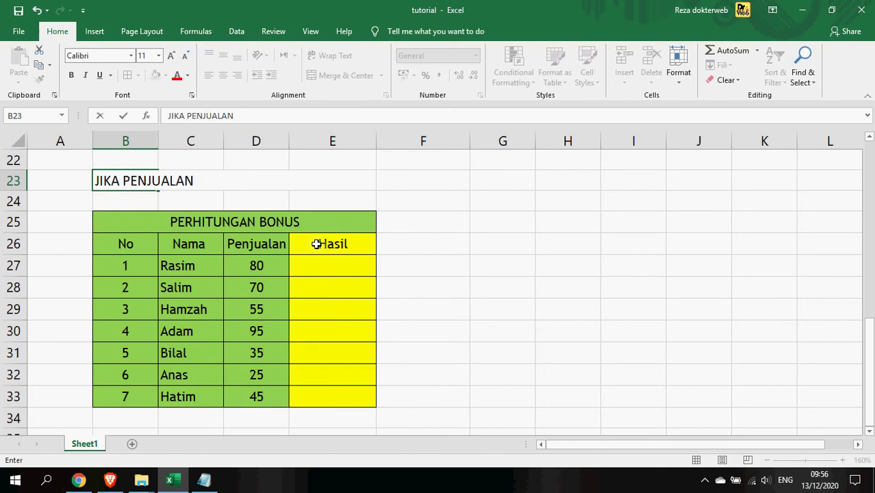
key(Return)
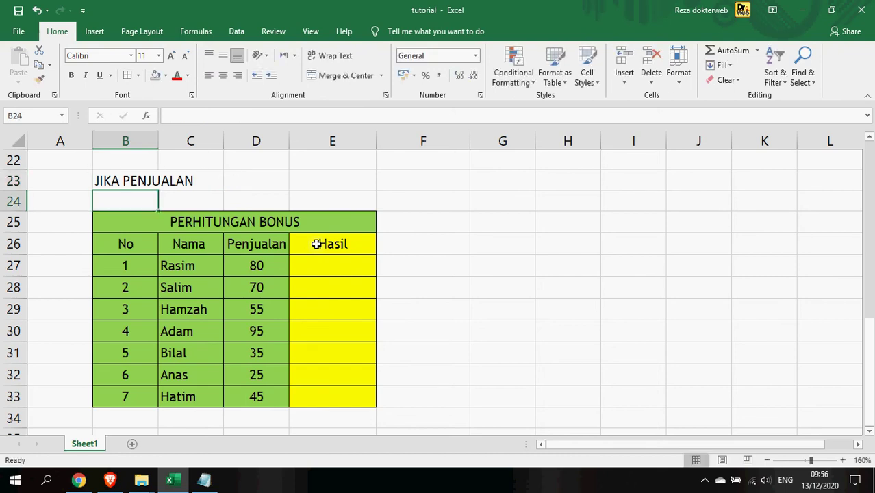
Insert two blank rows at row 24, above the PERHITUNGAN BONUS table
drag(18, 201, 16, 217)
right_click(17, 217)
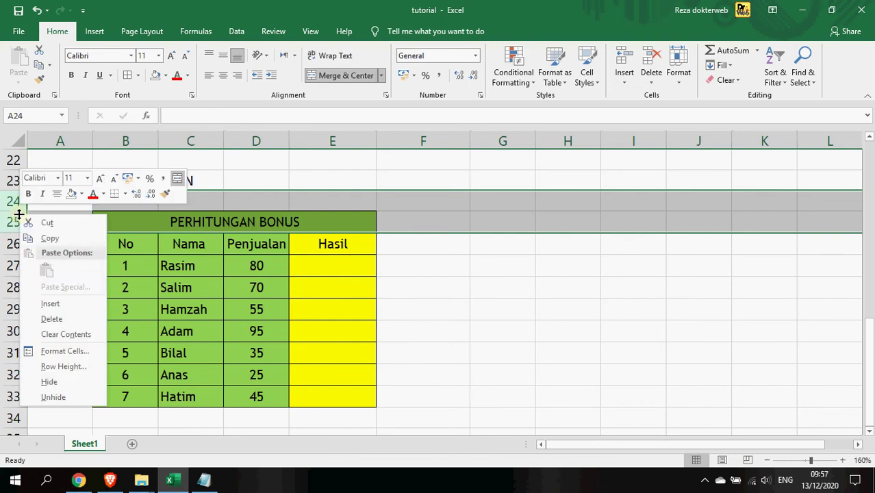
click(61, 302)
click(89, 286)
Enter the condition "PENJUALAN >=80 MAKA UANG NYA 500.000" in B24
click(119, 202)
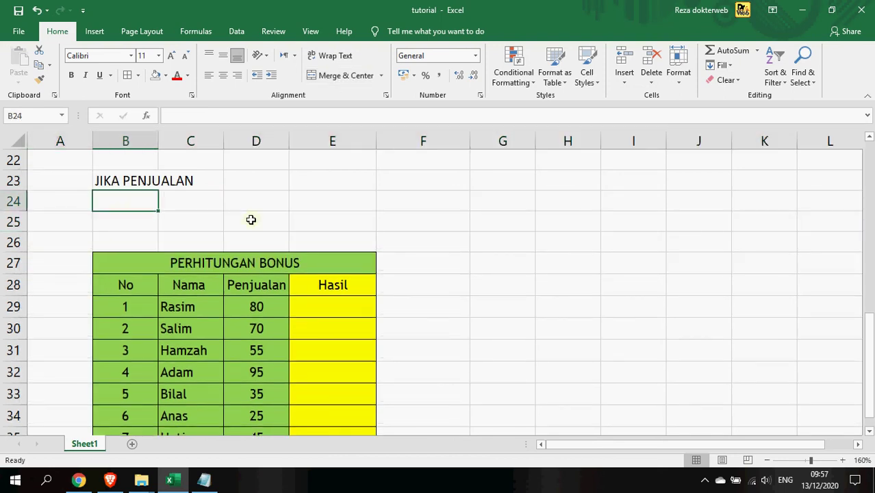
text(PENJUAL)
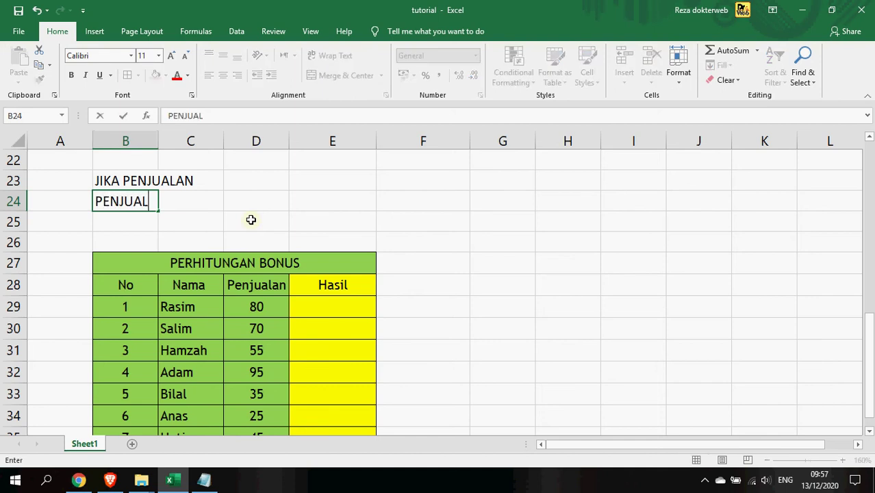
text(AN >=)
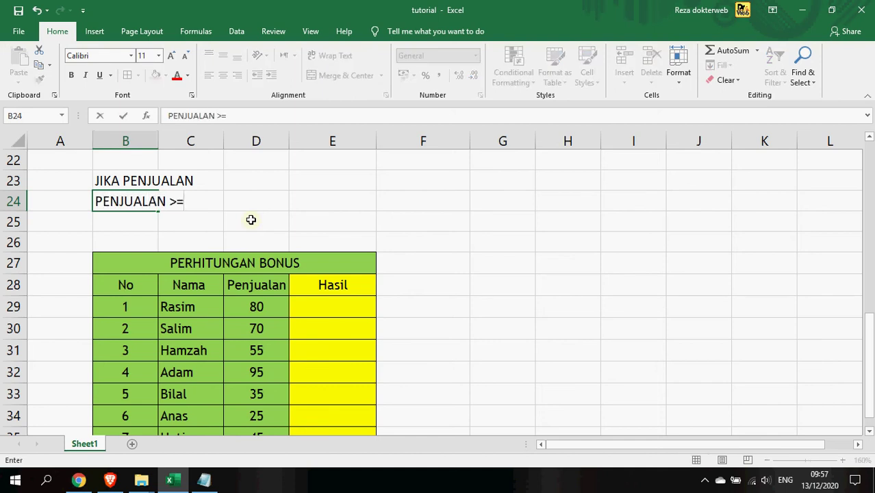
text(80 MAKA )
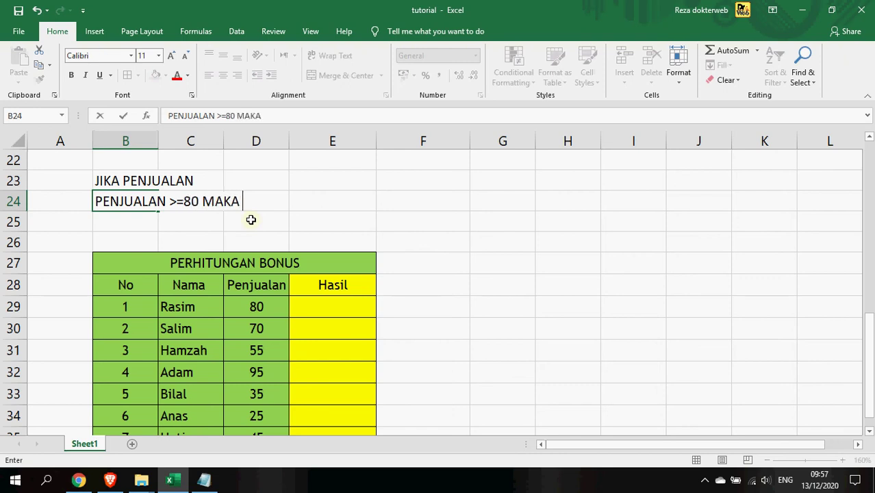
text(UANG NYA 500)
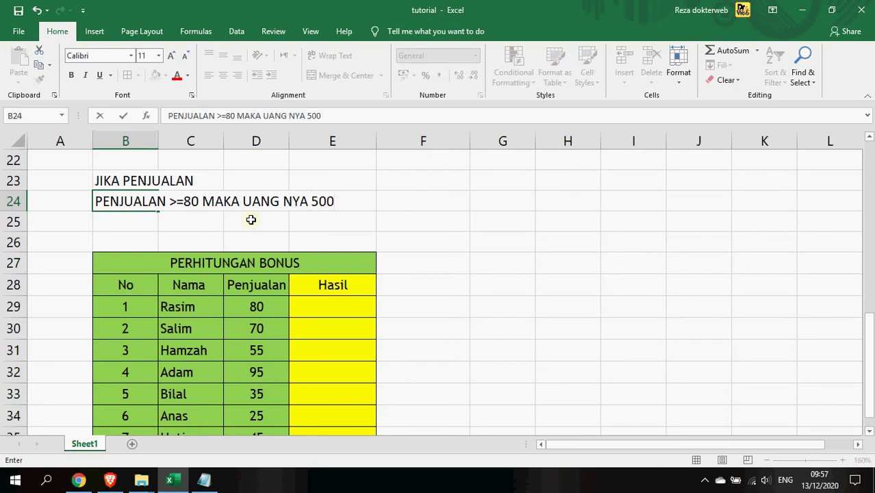
text(.000)
key(Return)
Copy the B24 condition into B25 and edit it to read "PENJUALAN >=70 MAKA UANG NYA 300.000"
key(Up)
key(ctrl+c)
key(Down)
key(Return)
key(F2)
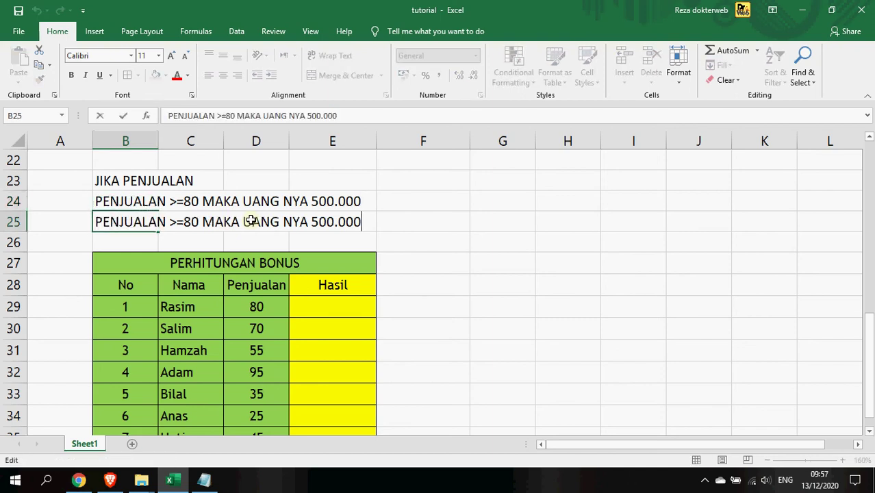
key(ctrl+Left)
key(ctrl+Left)
key(ctrl+Left)
key(ctrl+Left)
key(ctrl+Left)
key(Right)
key(Right)
key(BackSpace)
key(BackSpace)
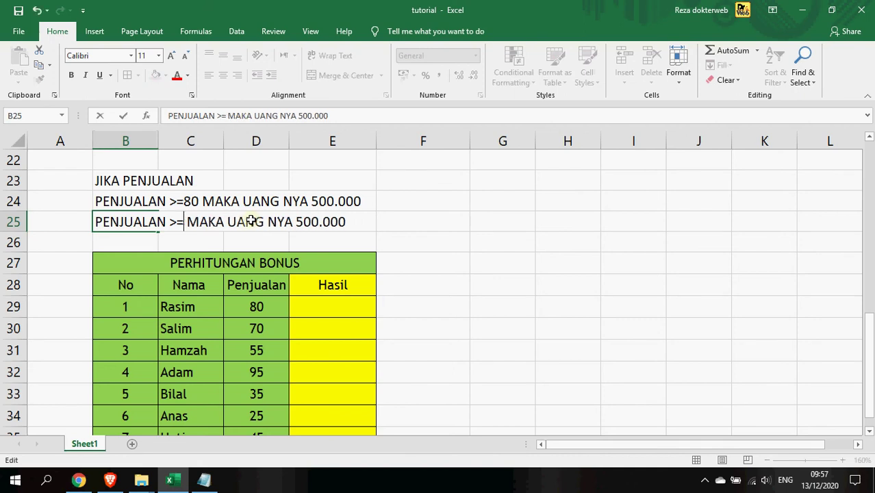
text(60)
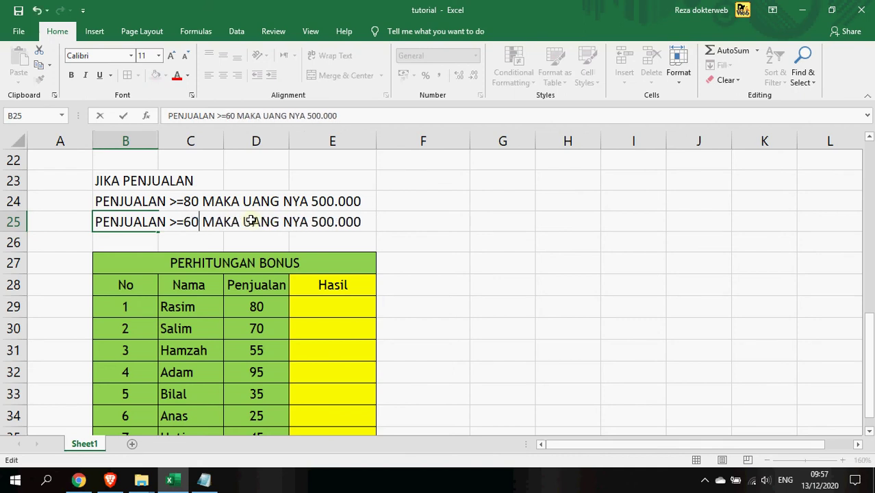
key(Left)
key(BackSpace)
text(7)
key(Right)
key(Right)
key(Right)
key(Right)
key(Right)
key(Right)
key(Right)
key(Right)
key(Right)
key(Right)
key(Right)
key(Right)
key(Right)
key(Right)
key(Right)
key(Right)
key(Right)
key(Left)
key(shift+Right)
key(BackSpace)
text(3)
key(Return)
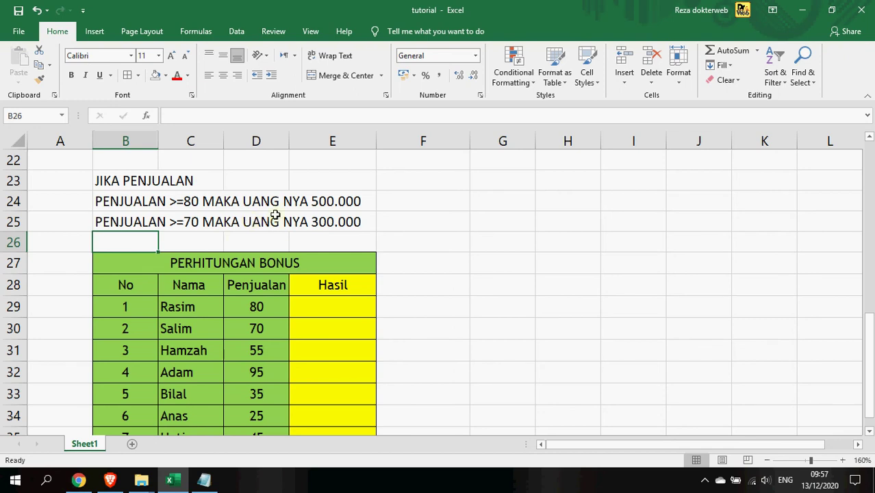
Copy the B25 condition into B26 and edit it to read "PENJUALAN >=60 MAKA UANG NYA 100.000"
click(123, 221)
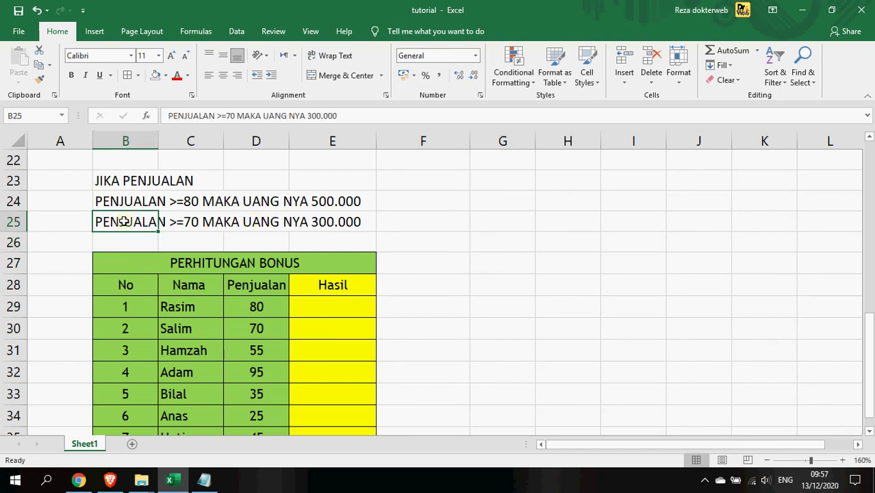
key(ctrl+c)
key(Down)
key(ctrl+v)
key(Escape)
key(Right)
key(Left)
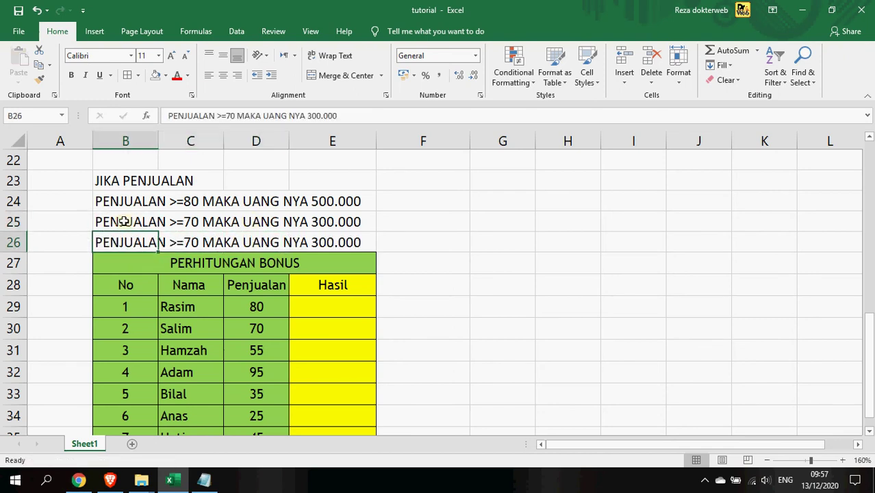
key(F2)
key(Left)
key(Left)
key(Left)
key(Left)
key(Left)
key(Left)
key(Left)
key(Left)
key(Left)
key(Left)
key(Left)
key(Left)
key(Left)
key(Left)
key(Left)
key(Left)
key(Left)
key(Left)
key(Left)
key(Left)
key(Left)
key(Left)
key(Left)
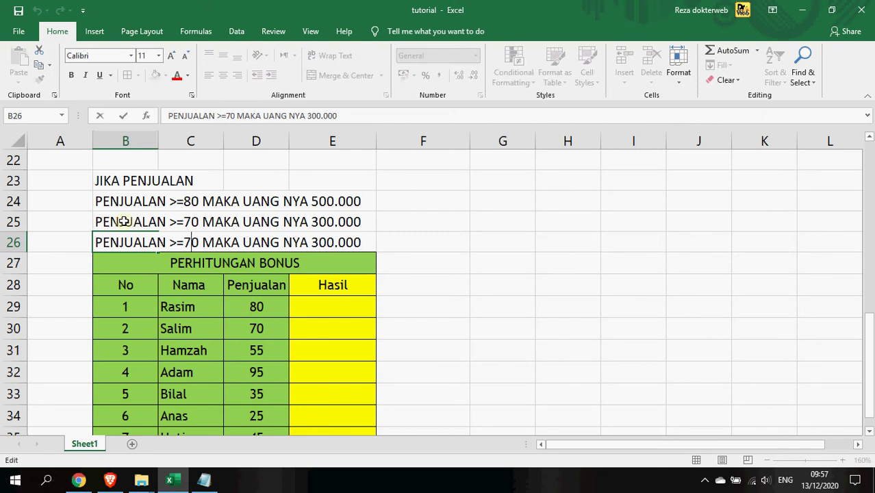
key(BackSpace)
text(6)
key(Left)
key(Left)
key(Left)
key(Left)
key(Left)
key(Left)
key(BackSpace)
text(1)
key(Return)
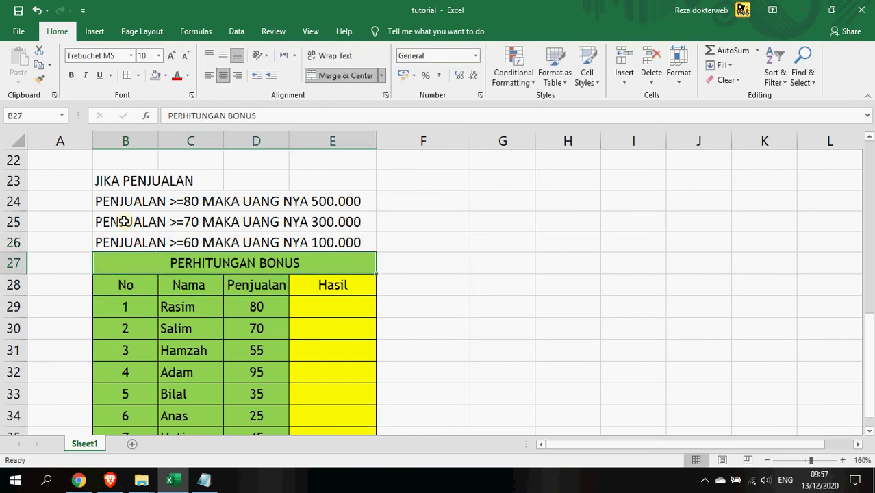
Insert one blank row at row 27, directly above the PERHITUNGAN BONUS heading
right_click(10, 263)
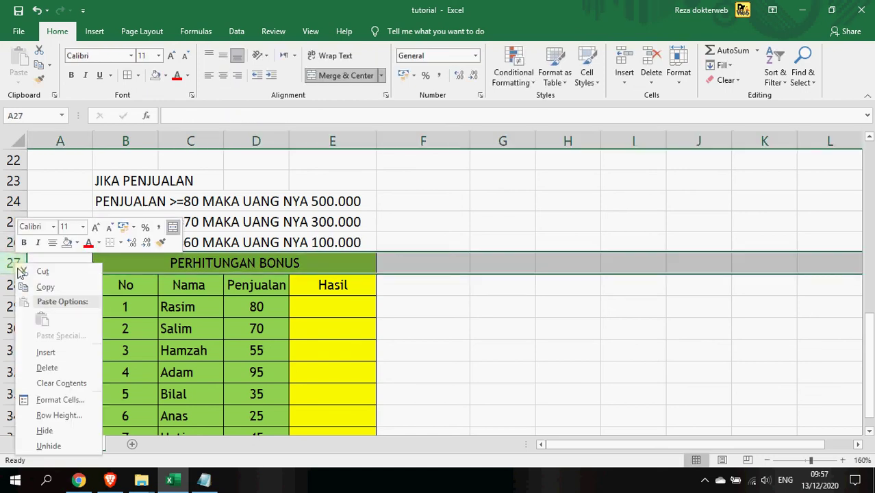
click(55, 351)
click(100, 330)
click(127, 258)
click(127, 244)
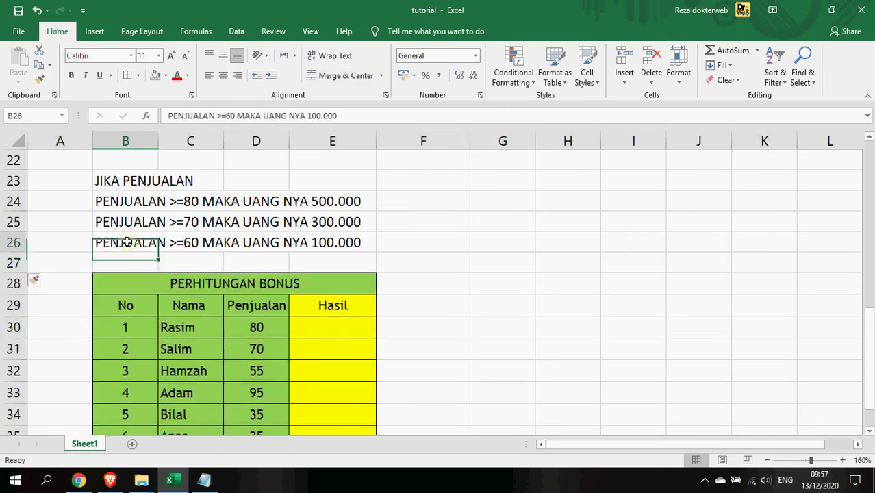
Copy the B26 condition into B27 and edit it to read "PENJUALAN < 60 MAKA UANG NYA 0"
click(138, 263)
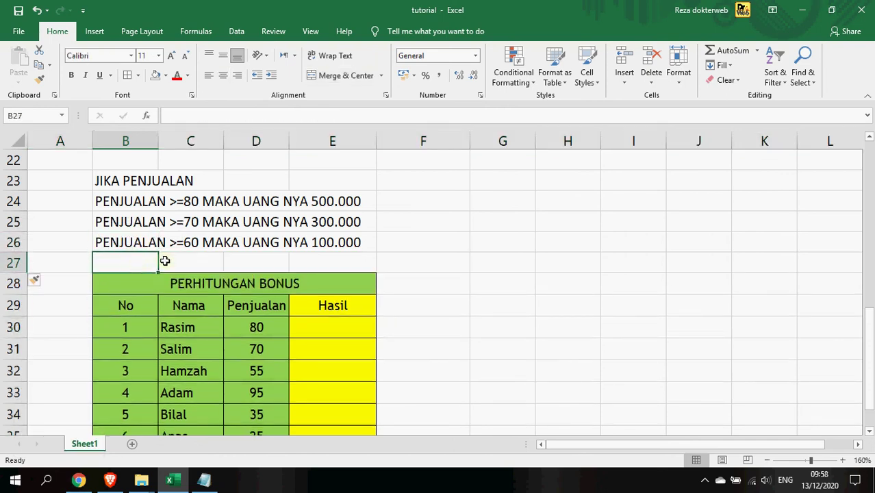
key(Up)
key(ctrl+c)
key(Down)
key(Return)
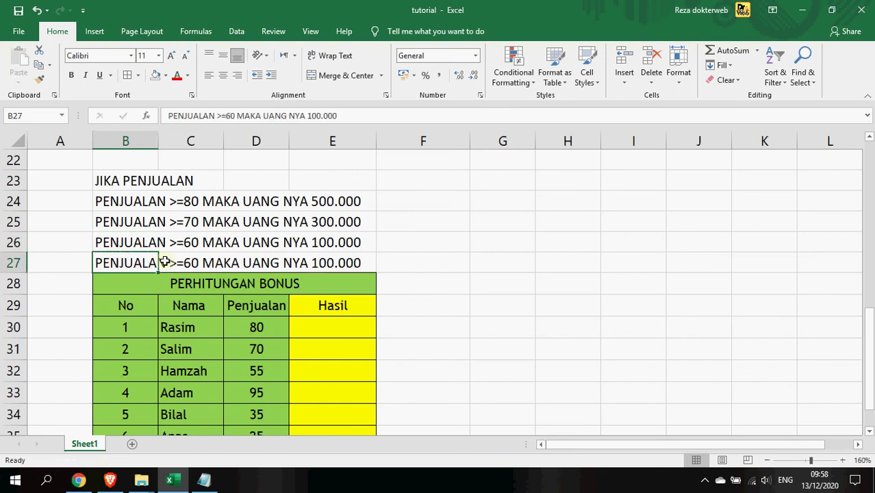
key(F2)
key(Left)
key(Left)
key(Left)
key(Left)
key(Left)
key(Left)
key(Left)
key(Left)
key(Left)
key(Left)
key(Left)
key(Left)
key(Left)
key(Left)
key(Left)
key(Left)
key(Left)
key(Left)
key(Left)
key(Left)
key(Right)
key(Right)
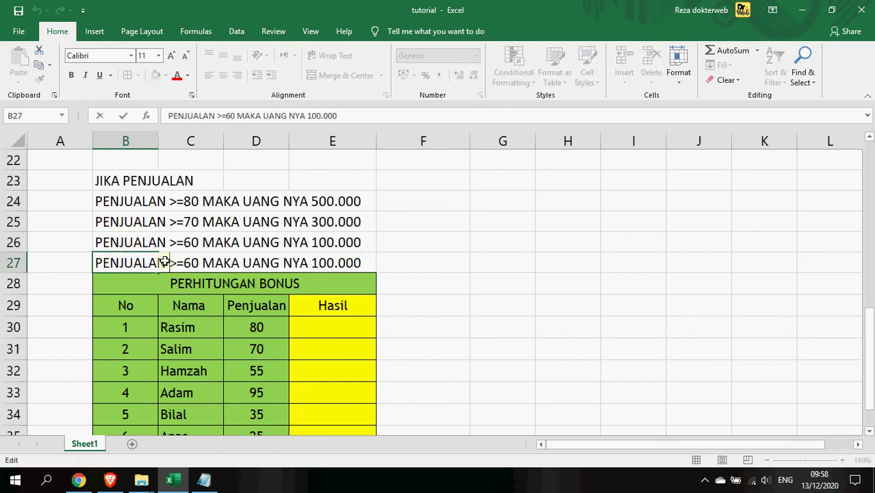
key(BackSpace)
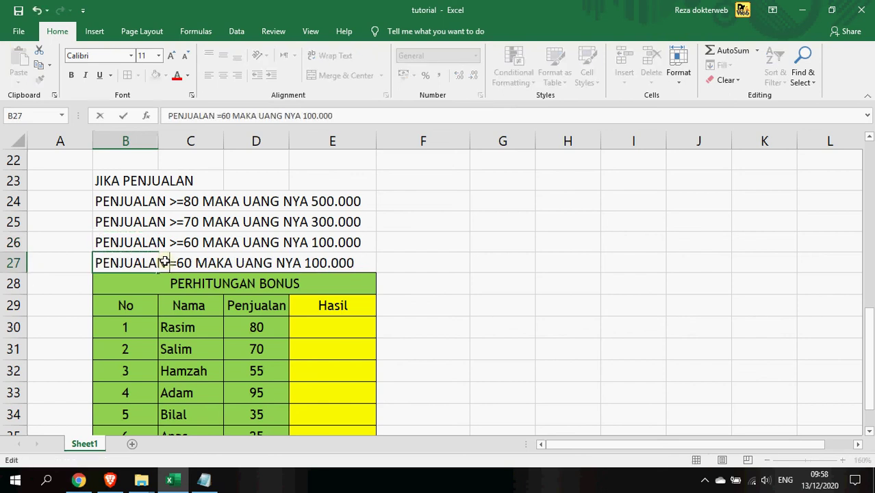
key(Delete)
text(<)
key(BackSpace)
key(BackSpace)
key(BackSpace)
key(BackSpace)
key(BackSpace)
key(BackSpace)
key(BackSpace)
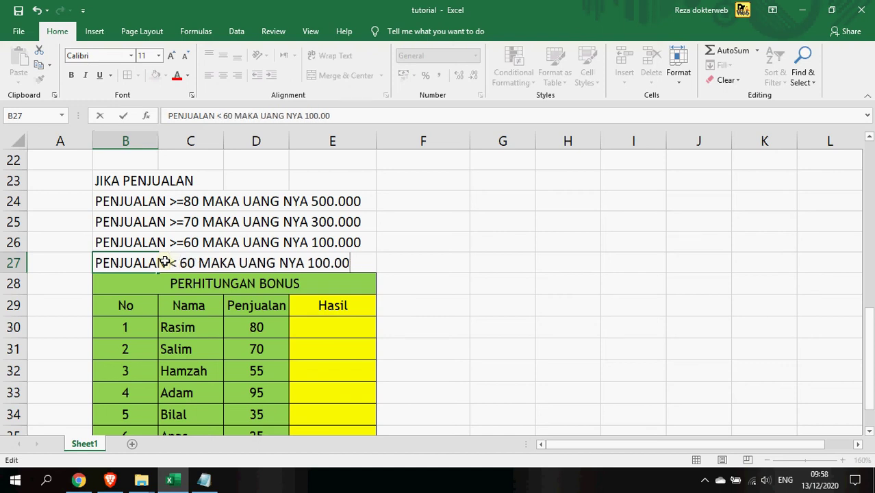
text(0)
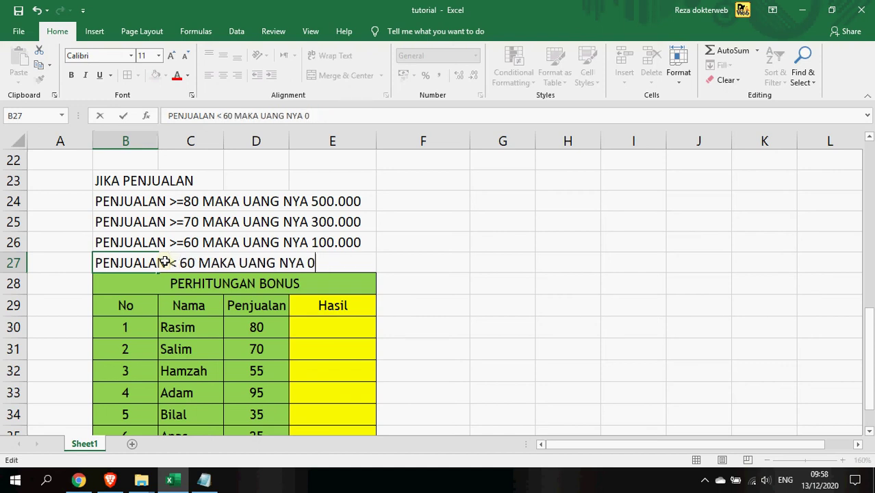
key(Return)
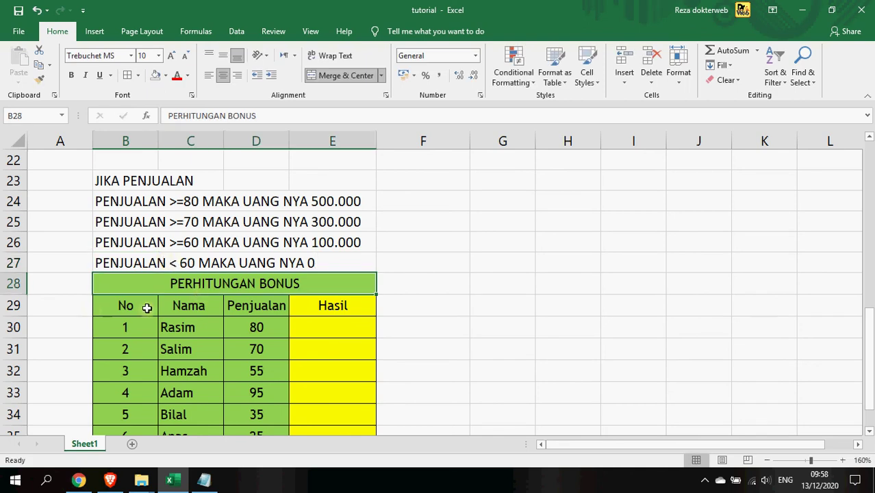
Start an IF formula in E30, the first Hasil cell, that tests D30>=80 and returns "500000" when true
scroll(164, 309, down, 1)
scroll(171, 301, down, 1)
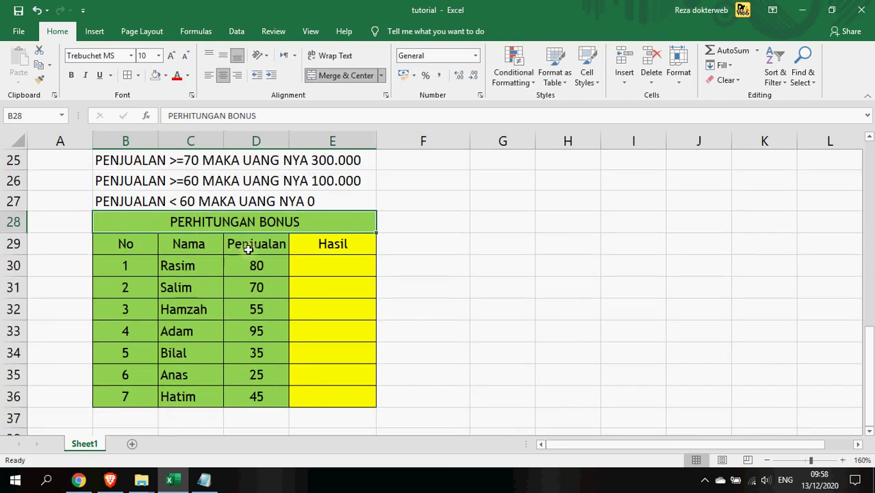
scroll(297, 273, up, 1)
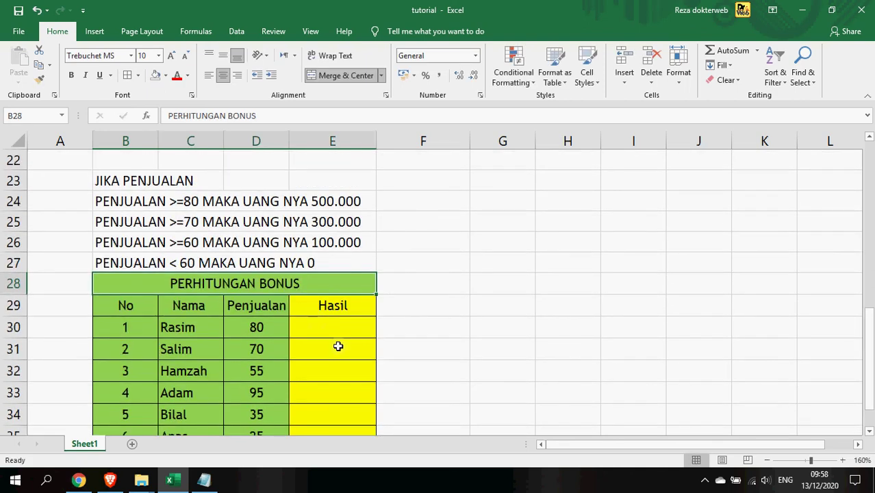
click(337, 327)
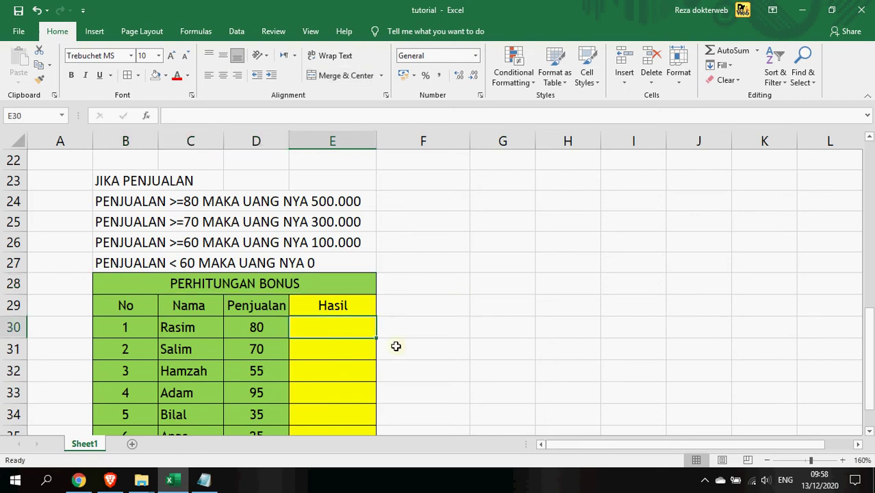
text(=IF()
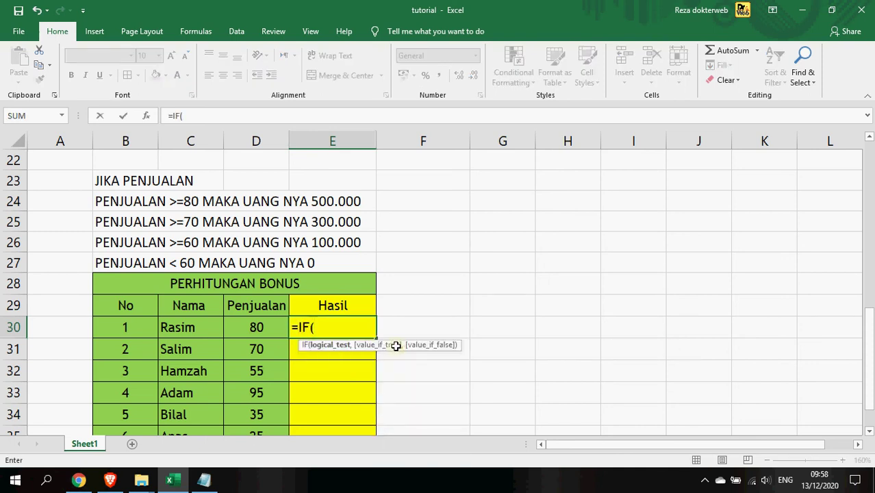
text())
key(Return)
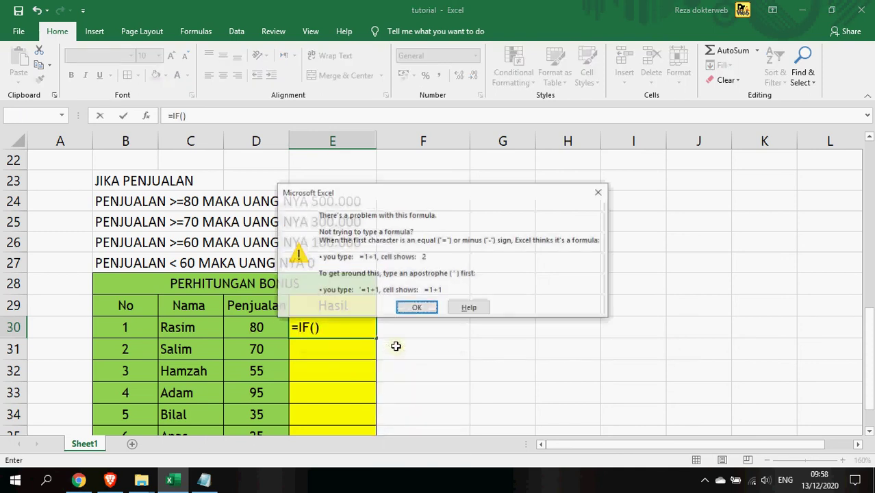
key(Return)
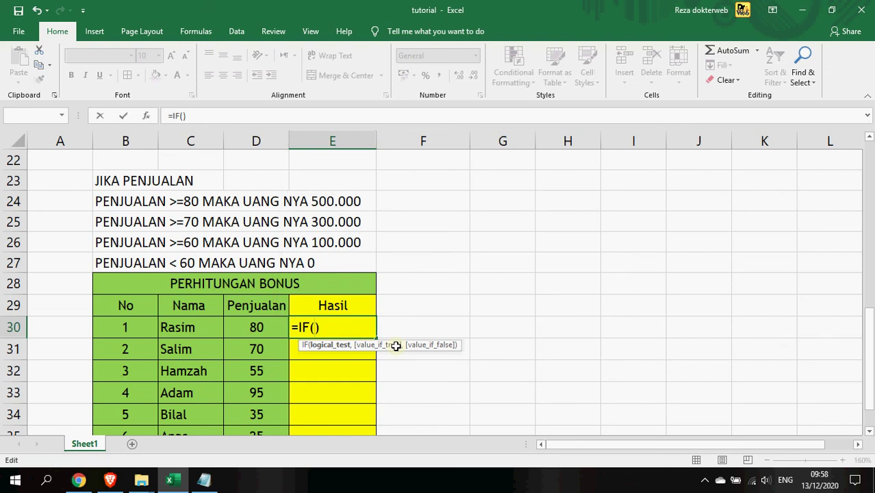
text(D30)
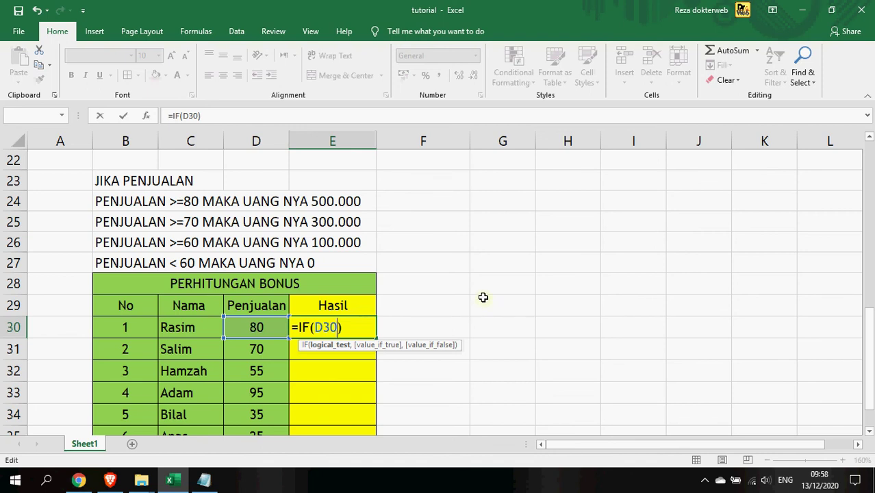
text(>=80)
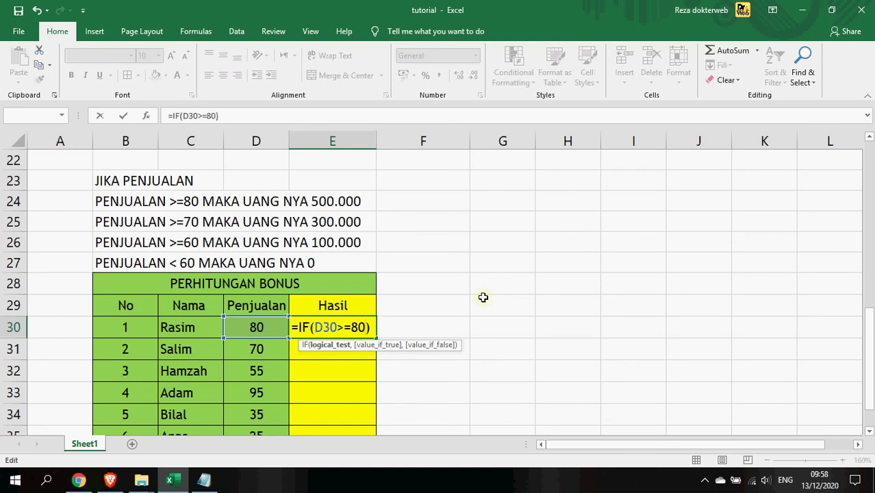
text(,)
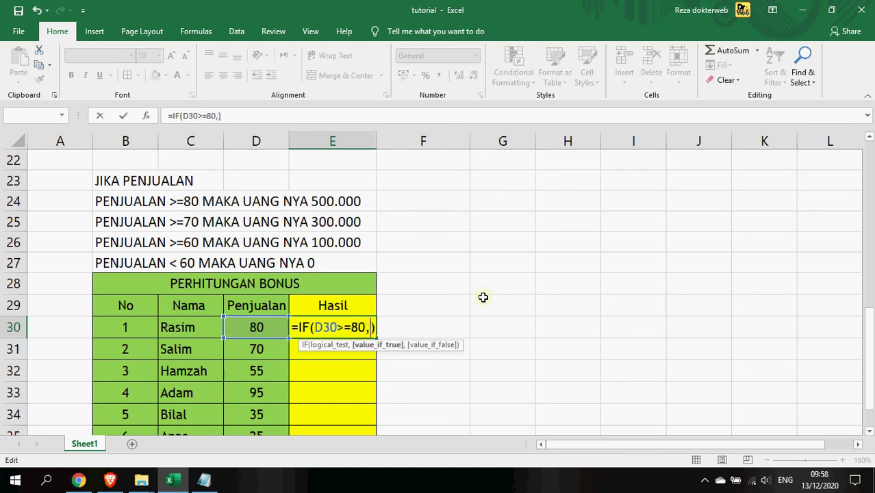
text("")
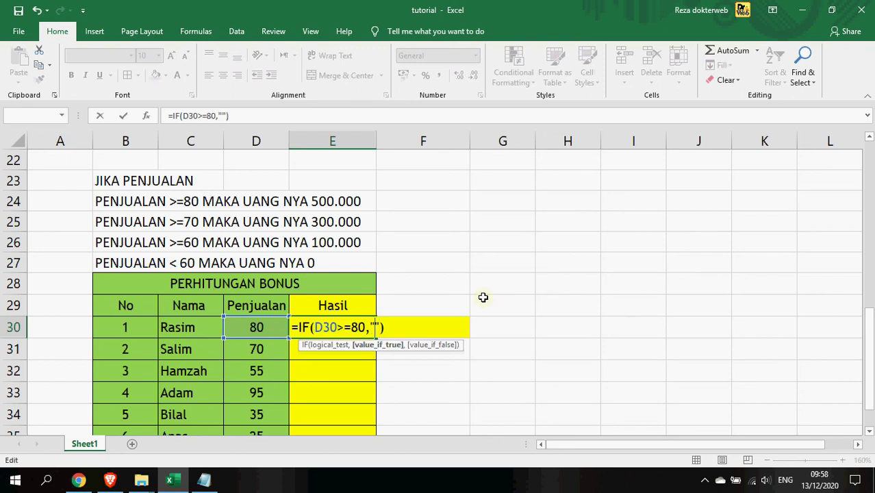
text(500000)
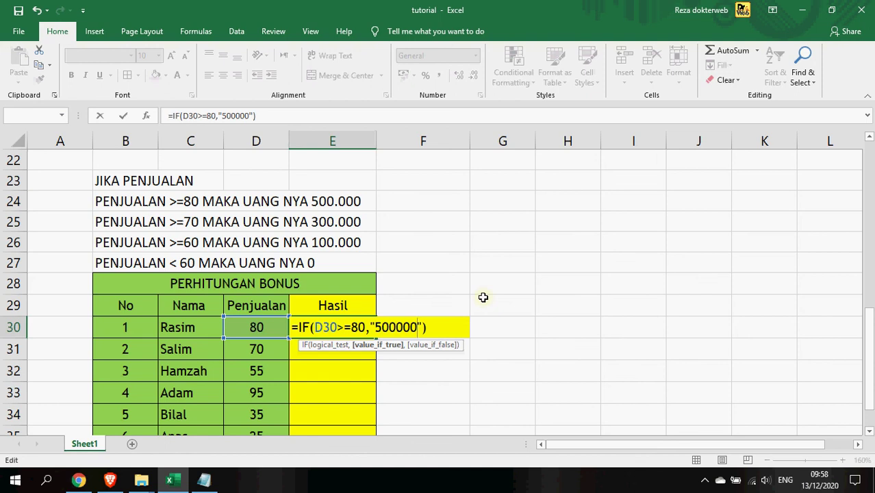
Add "300000" as the false value of the IF formula in E30 and enter the formula
key(Right)
text(,)
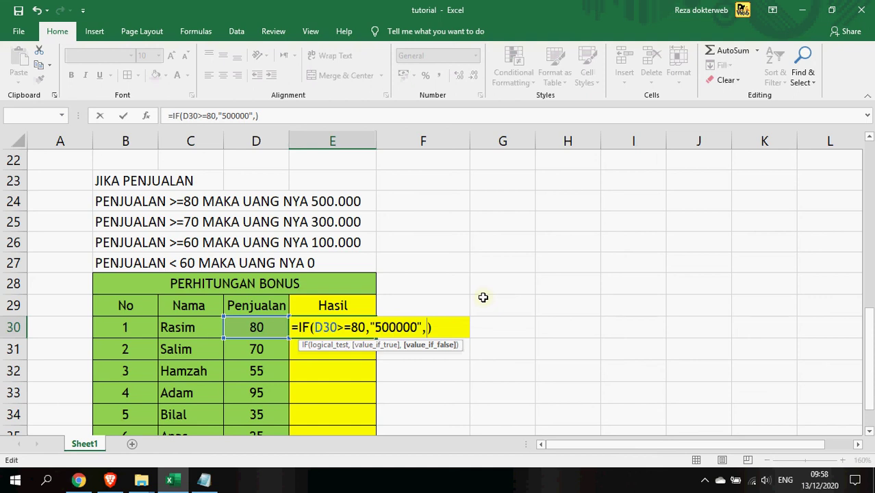
text(3)
key(BackSpace)
text("")
key(Left)
text(300000)
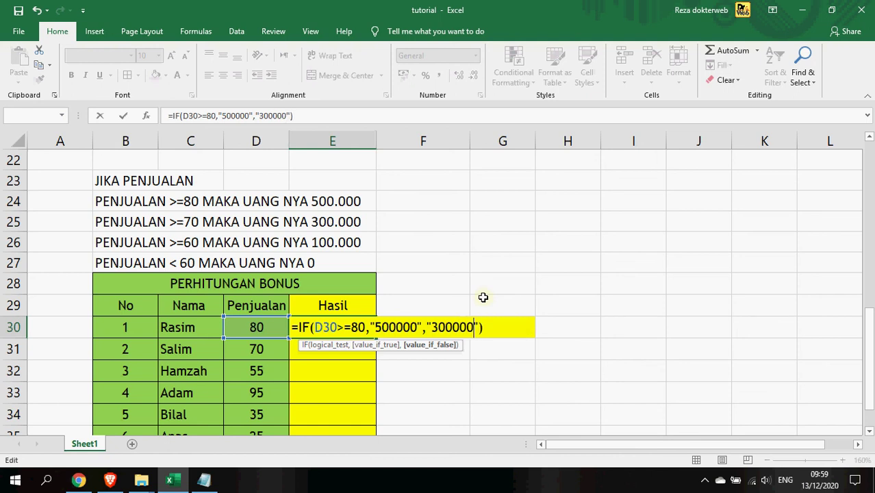
key(Return)
key(Up)
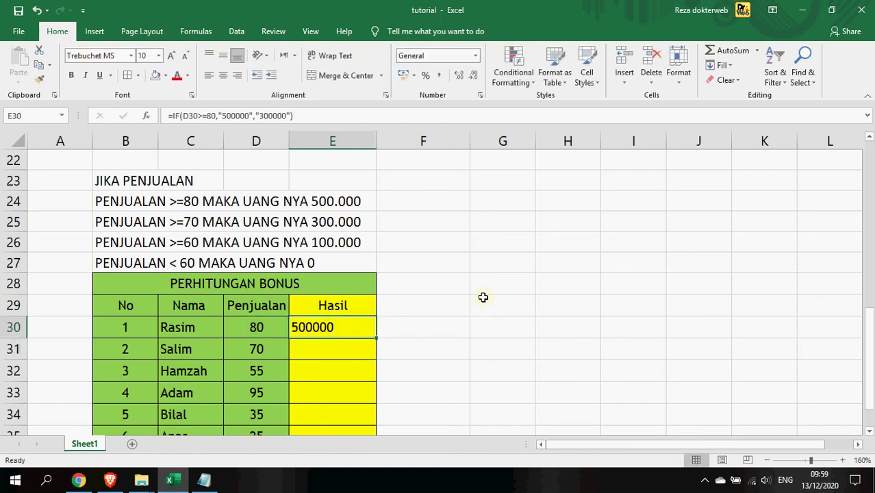
Replace the false value in E30's formula with a nested IF that tests D30>=70 and returns "300000" when true
key(F2)
key(Left)
key(BackSpace)
key(BackSpace)
key(BackSpace)
key(BackSpace)
key(BackSpace)
key(BackSpace)
key(BackSpace)
key(BackSpace)
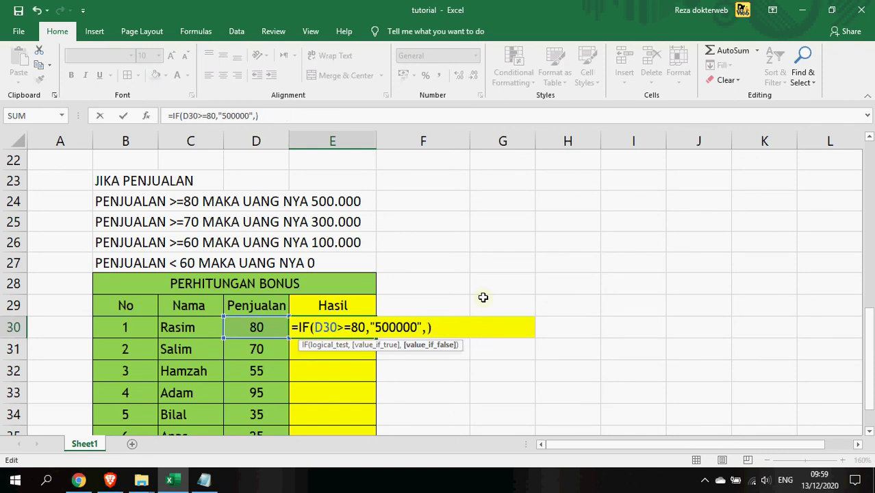
text(IF)
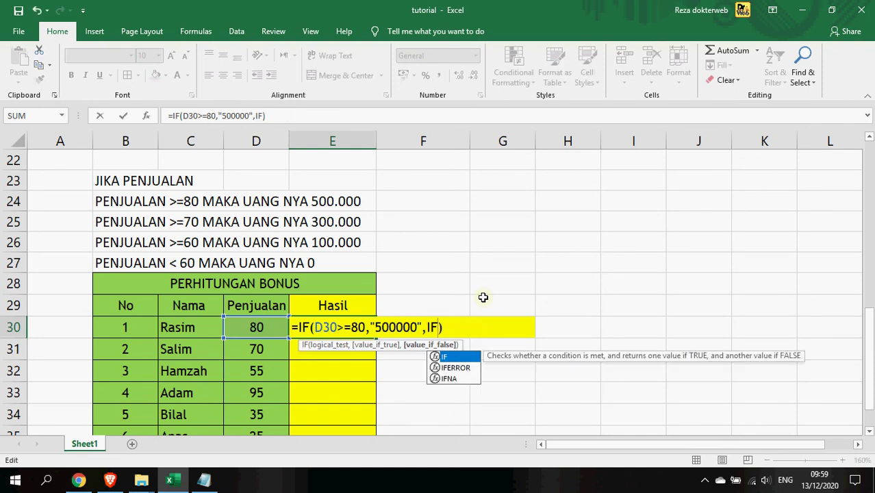
text((D)
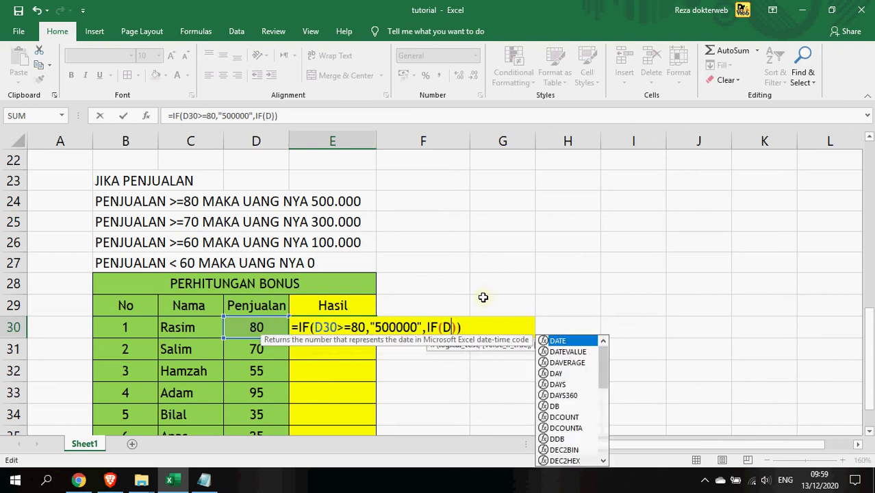
text(30)
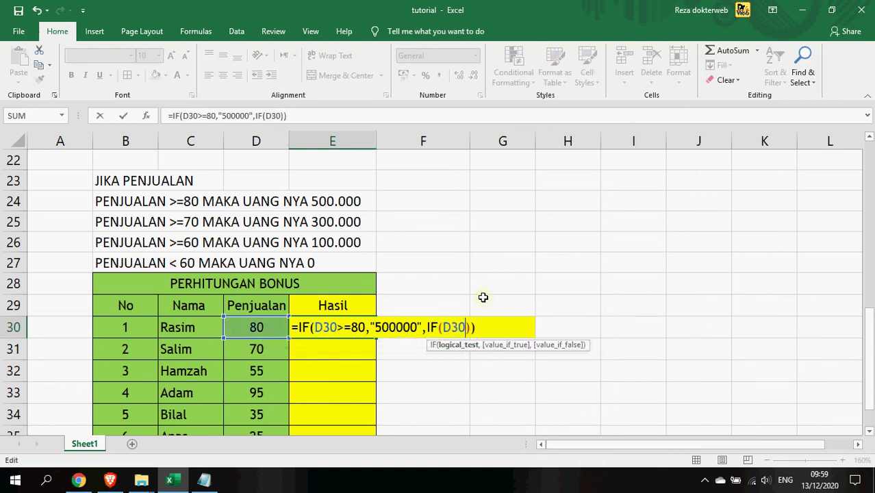
text(>=70)
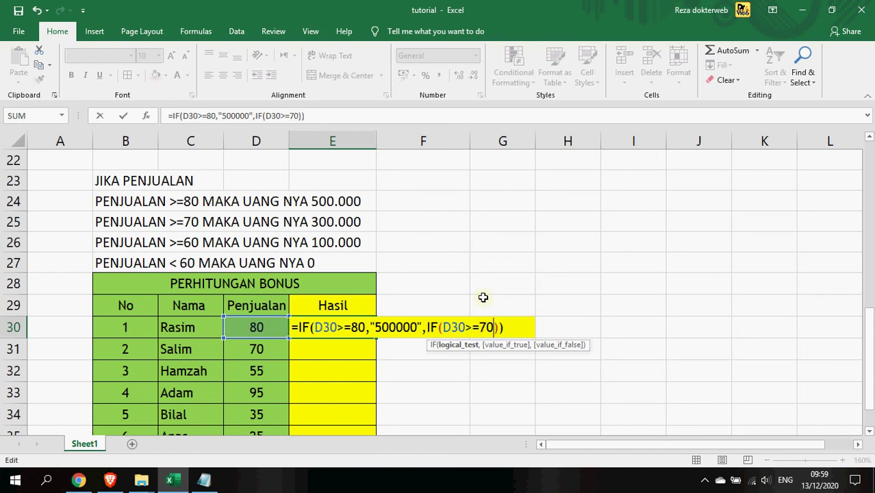
text(,"")
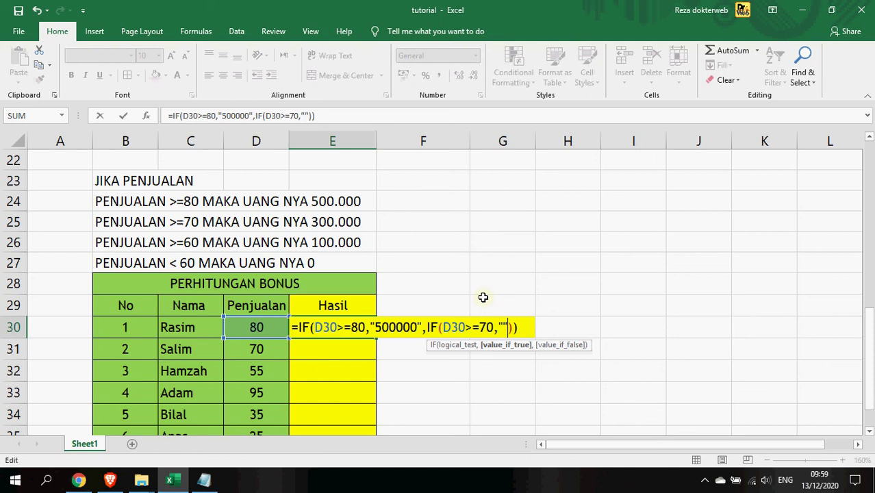
text(300)
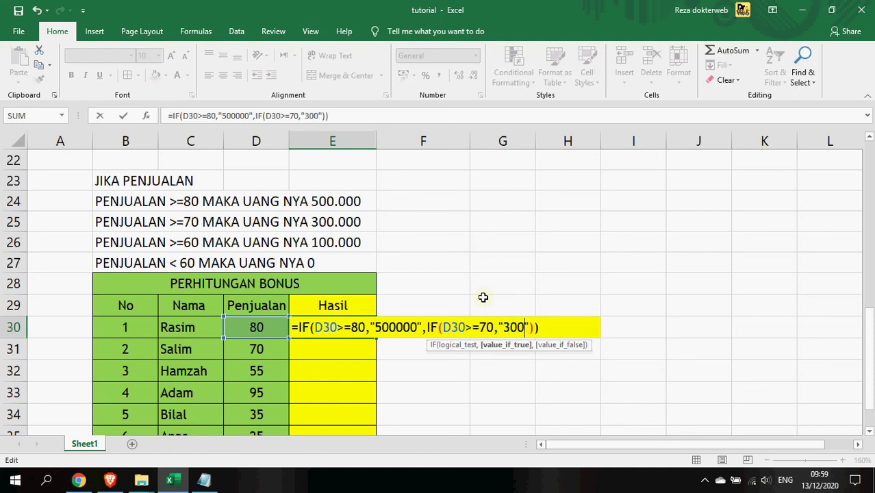
text(000)
Nest a third IF as the false value of the second, testing D30>=60 and returning "100000" when true
key(Right)
text(,IF())
key(Left)
text(D30)
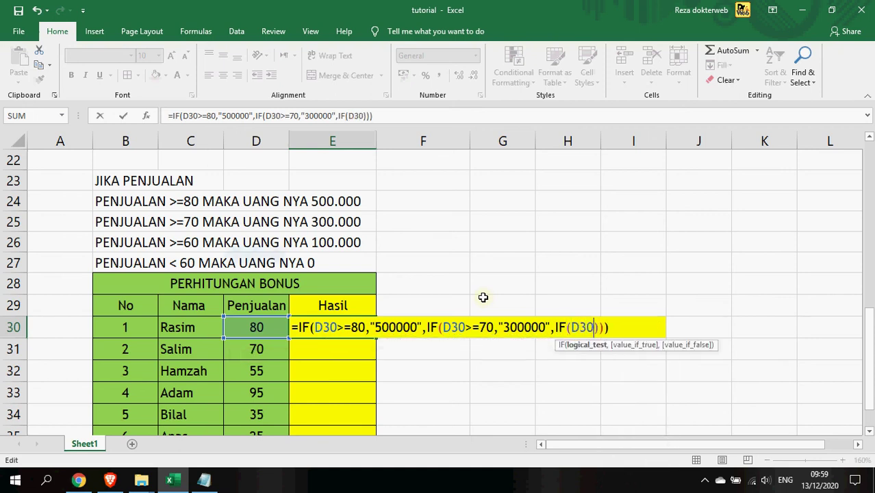
text(>=)
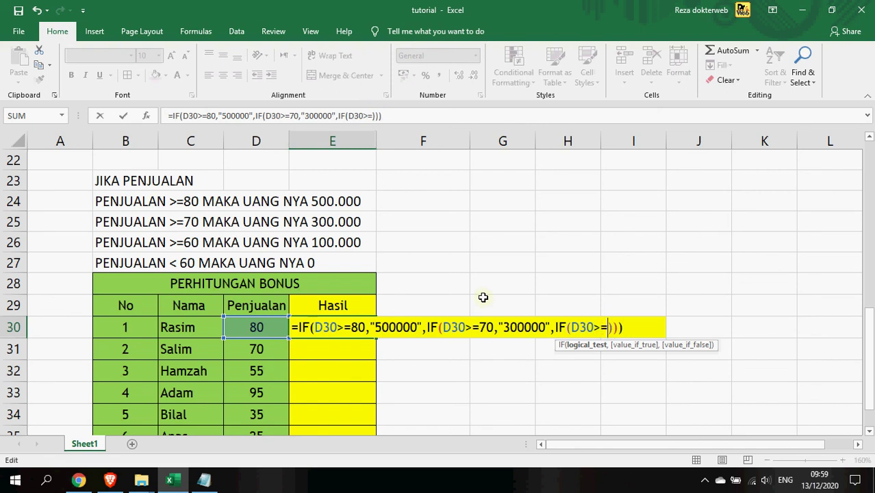
text(60)
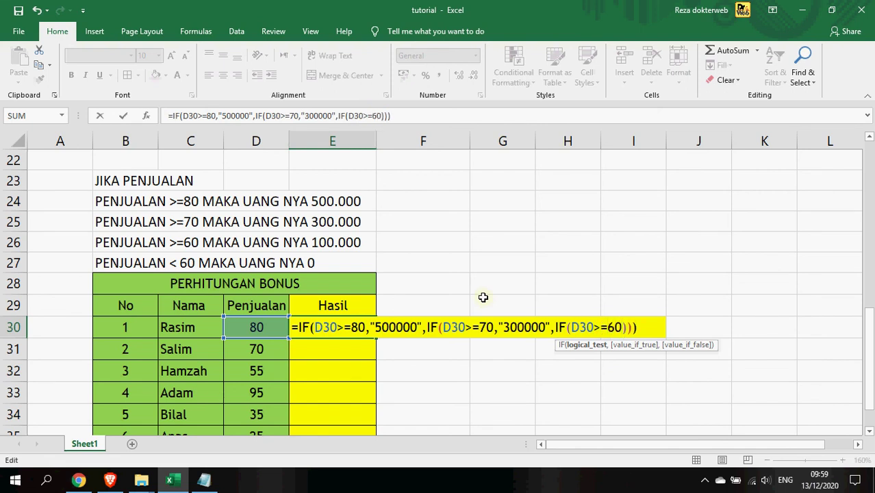
text(,)
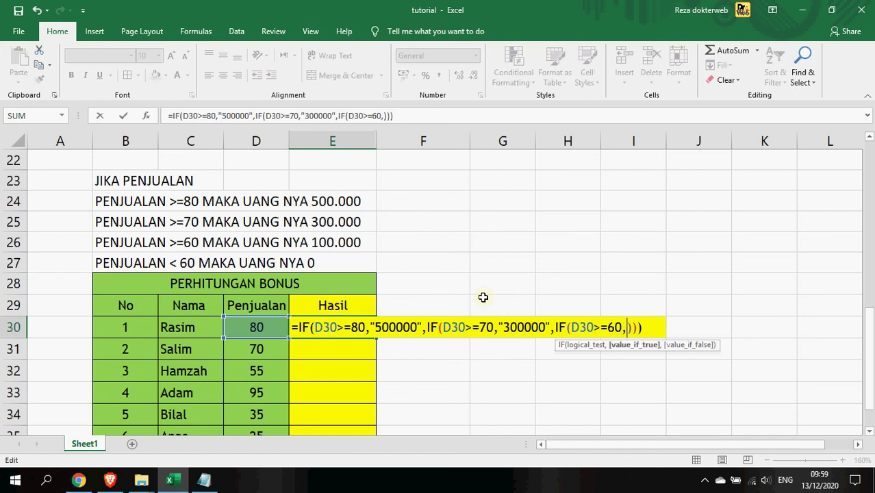
text(""100000)
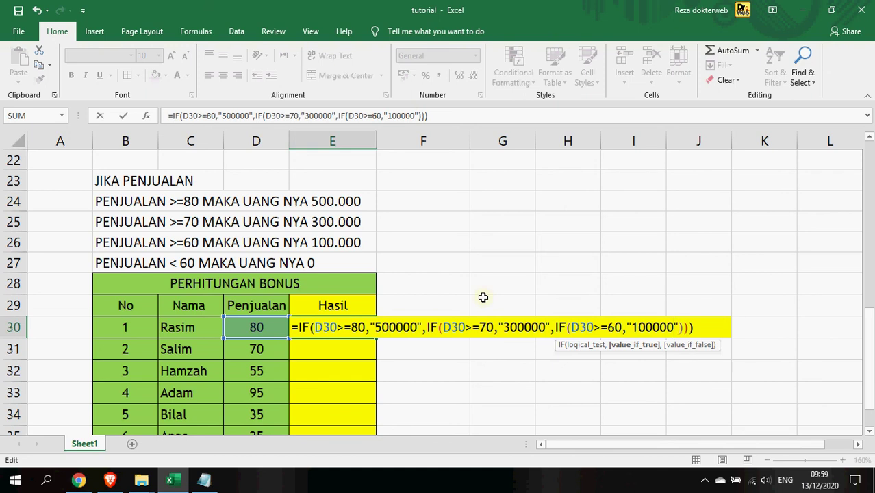
Add "0" as the false value of the innermost IF and enter the completed formula in E30
key(End)
key(Left)
key(Left)
key(Left)
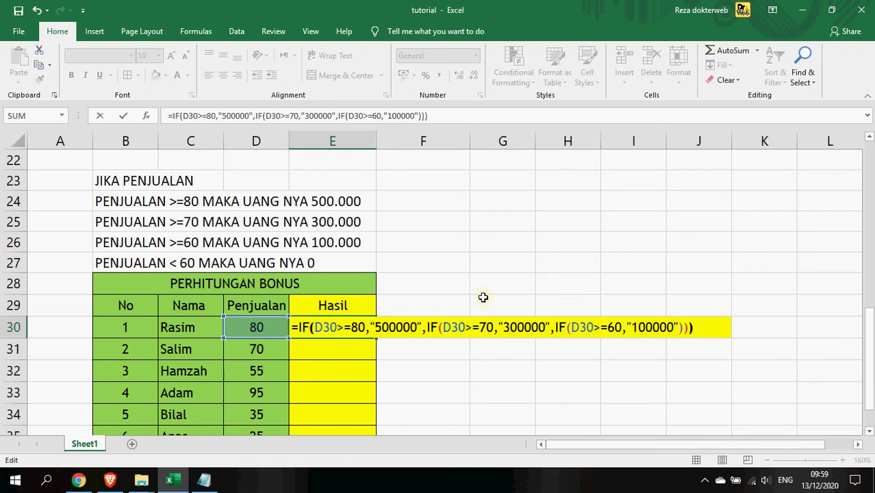
text(,)
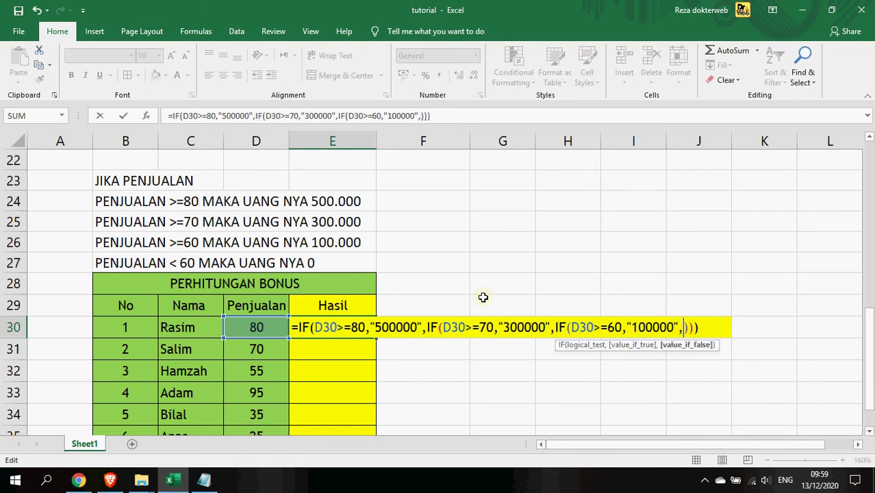
text(0)
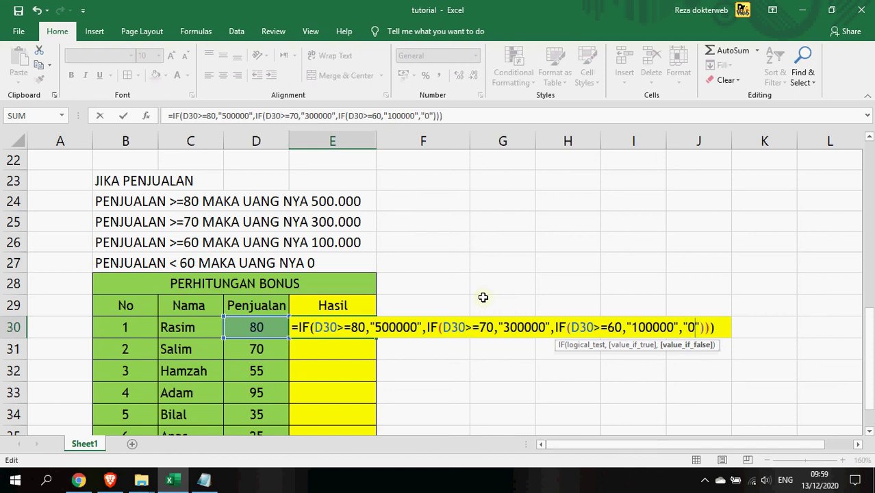
key(Return)
key(Up)
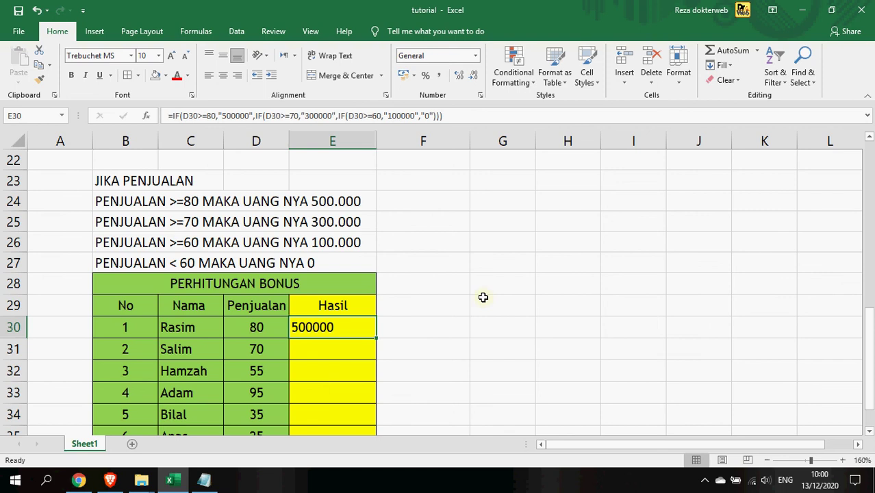
Apply the comma number style to E30 and remove the quotation marks around 500000 in its formula
scroll(482, 297, down, 1)
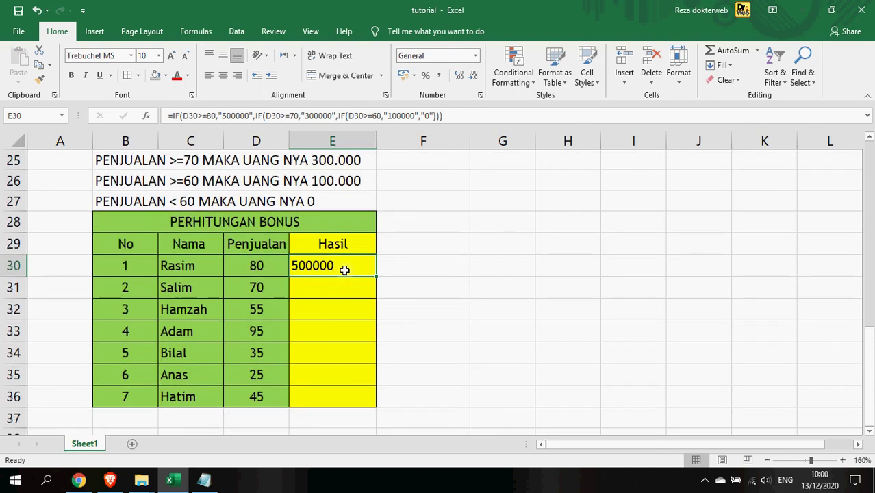
click(440, 81)
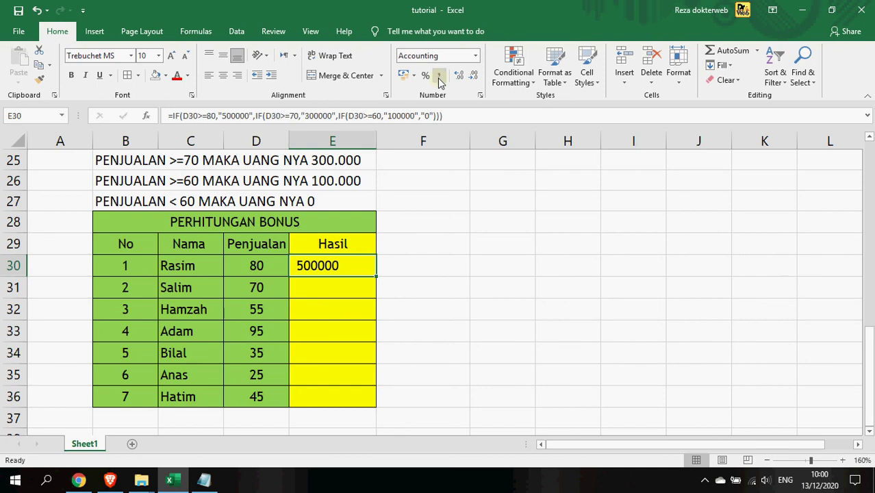
double_click(350, 267)
key(Right)
key(Right)
key(Right)
key(Right)
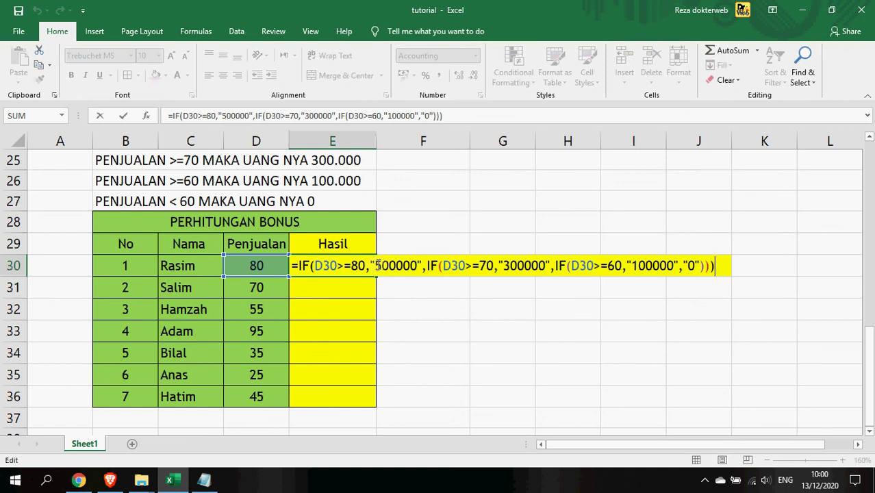
key(BackSpace)
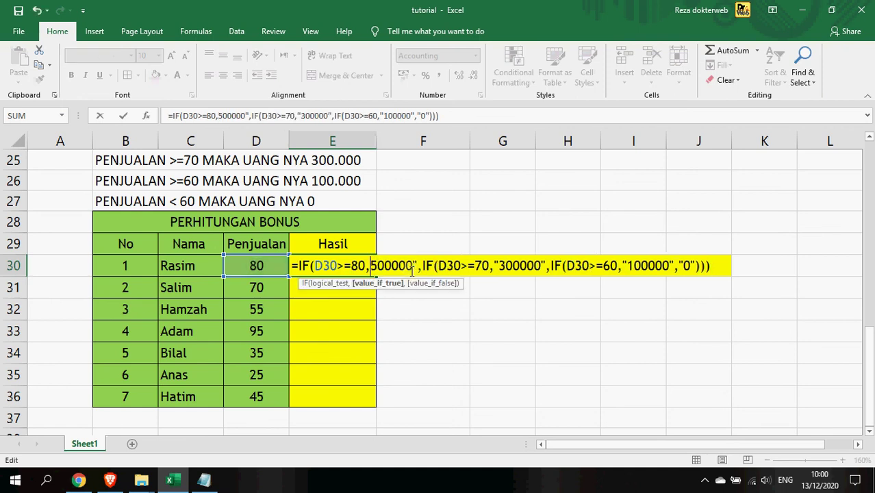
key(Right)
key(Right)
key(Right)
key(Right)
key(Right)
key(Right)
key(Right)
key(Right)
key(Left)
key(Left)
key(BackSpace)
key(Return)
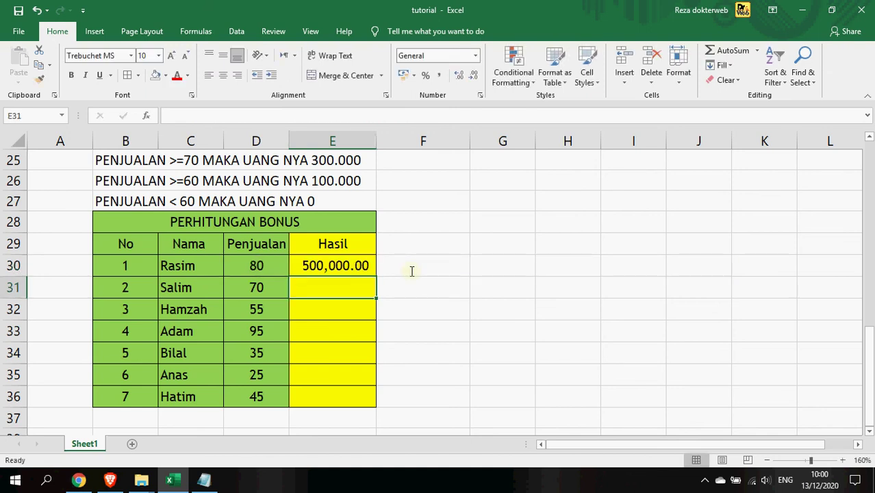
Remove the quotation marks around 300000 in the E30 formula so it returns a number
key(Up)
key(F2)
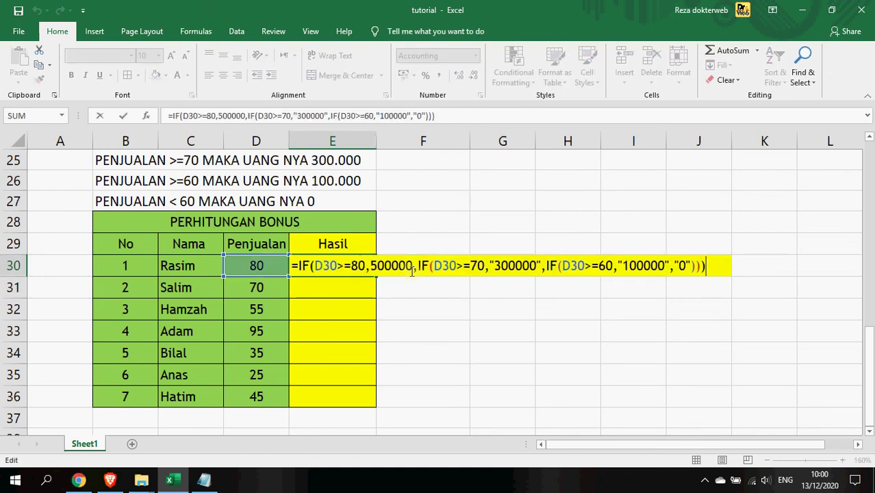
click(496, 265)
key(BackSpace)
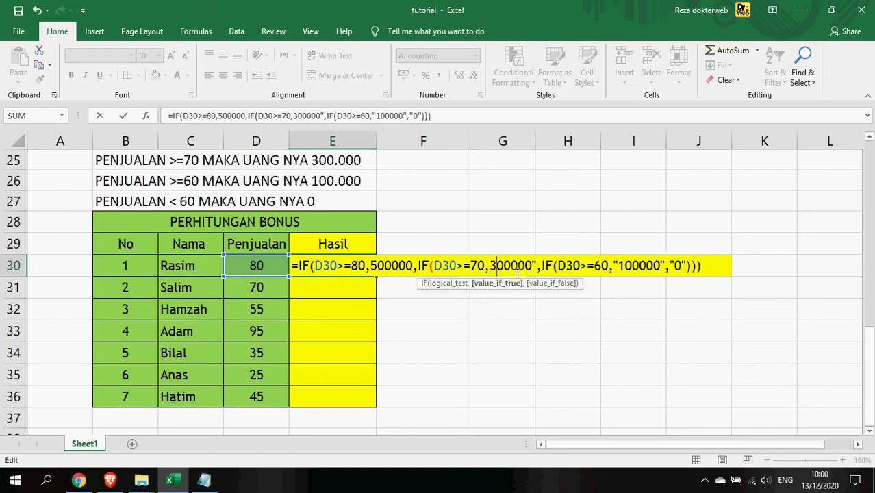
key(BackSpace)
key(Right)
key(Right)
key(Right)
key(Right)
key(Right)
key(Right)
key(Right)
key(Right)
key(Right)
key(Right)
key(Right)
key(Right)
key(Right)
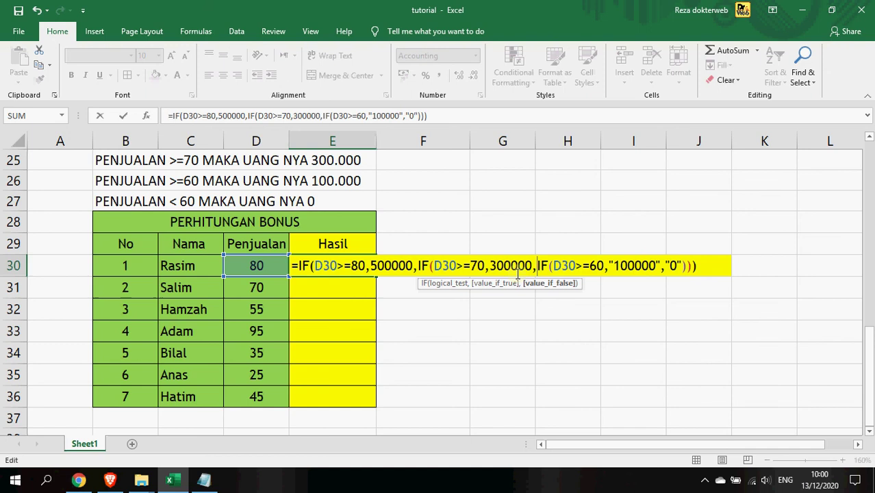
Remove the quotation marks around 100000 and 0 in the E30 formula and enter it
key(BackSpace)
key(Right)
key(Right)
key(Right)
key(Right)
key(Right)
key(Right)
key(Right)
key(BackSpace)
key(Right)
key(Right)
key(BackSpace)
key(Right)
key(BackSpace)
key(Return)
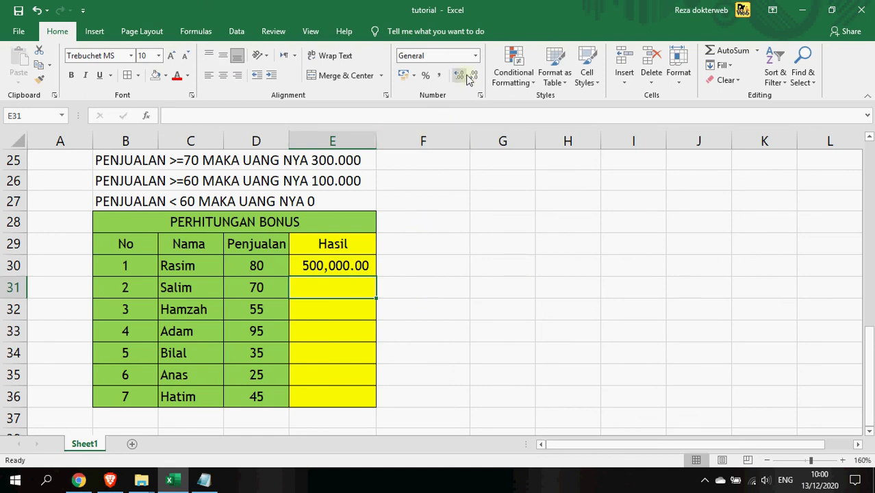
Reduce the number format of E30 to zero decimal places
click(355, 265)
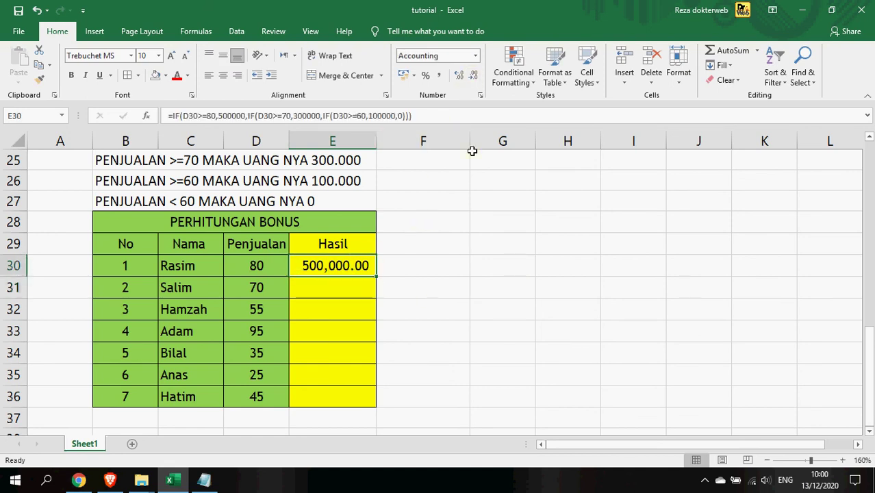
click(472, 77)
click(471, 81)
click(469, 287)
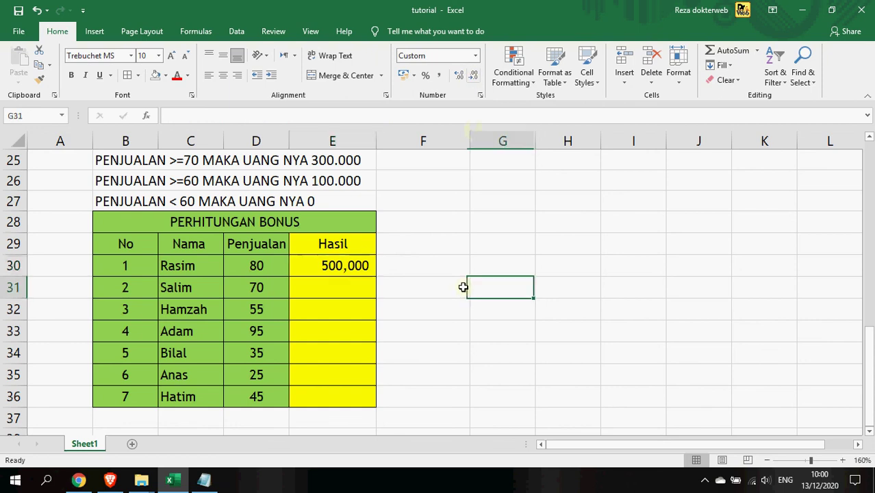
Test the bonus formula by entering 75, 65 and 50 in turn as the Penjualan value in D30
click(276, 267)
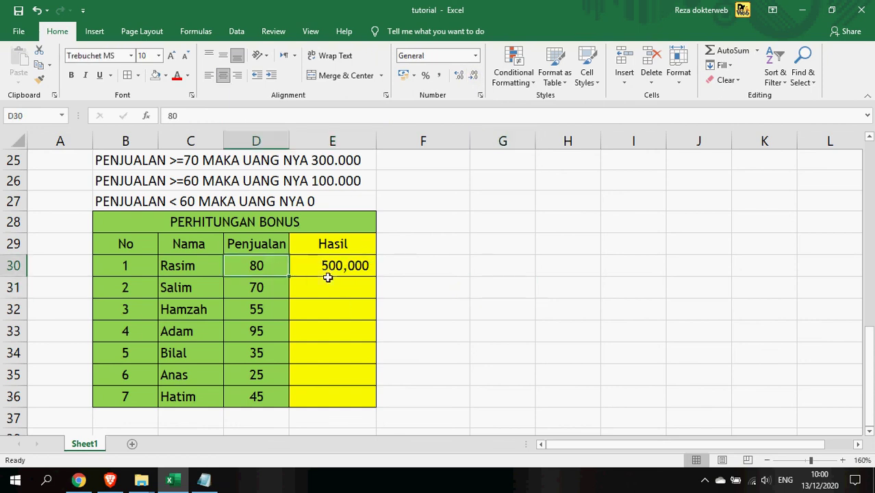
scroll(328, 275, up, 1)
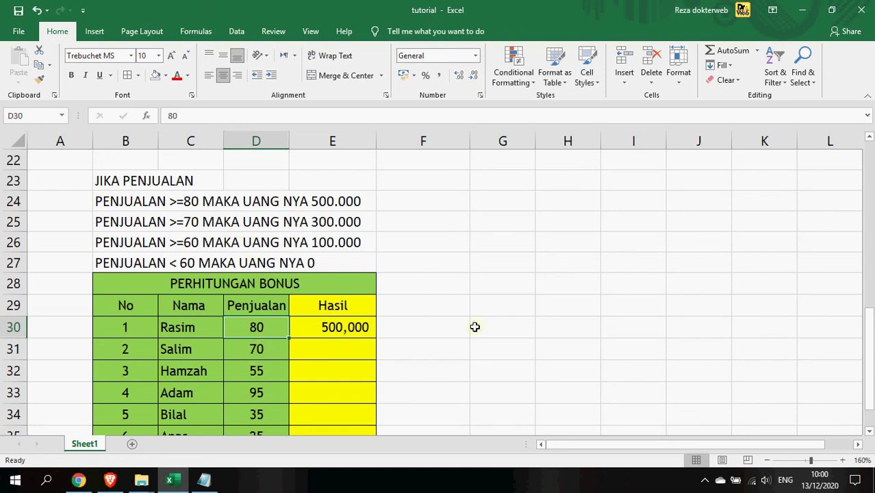
text(75)
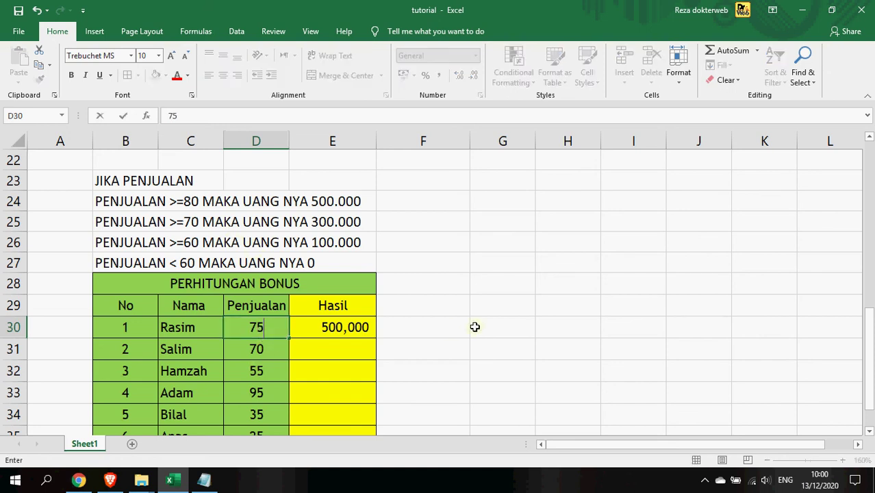
key(Return)
key(Up)
text(65)
key(Return)
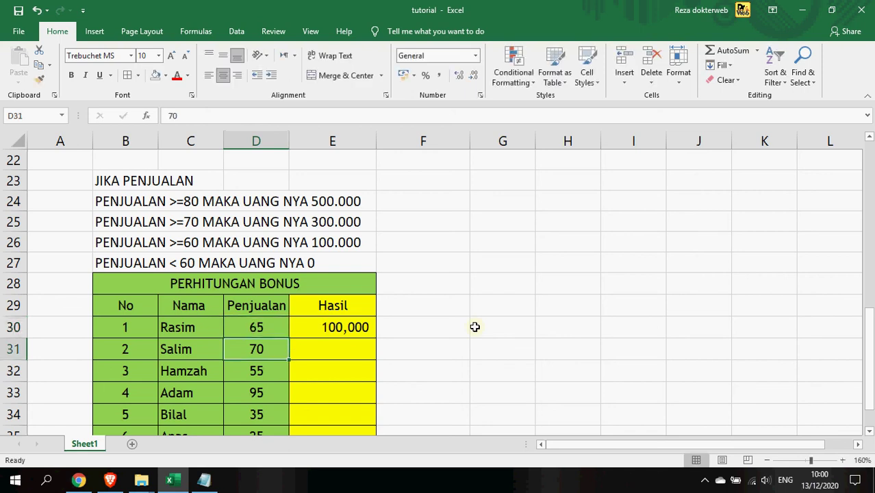
key(Up)
text(50)
key(Return)
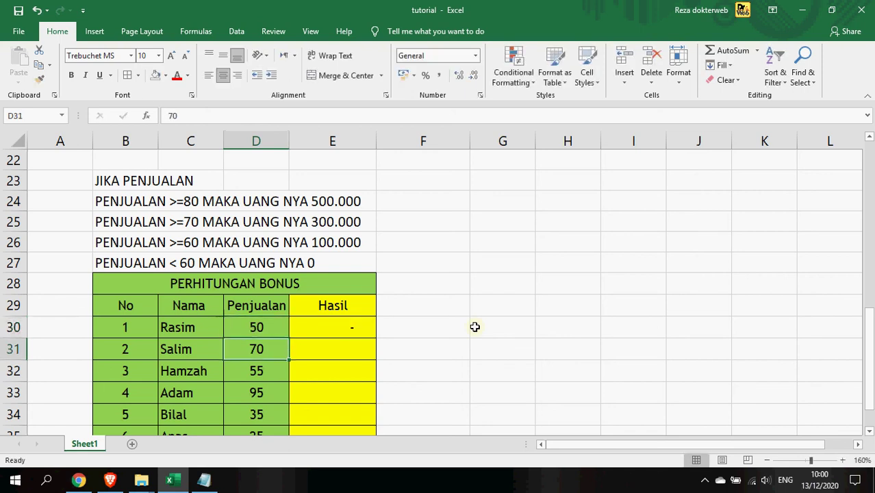
Set the Penjualan value in D30 to 90
key(Up)
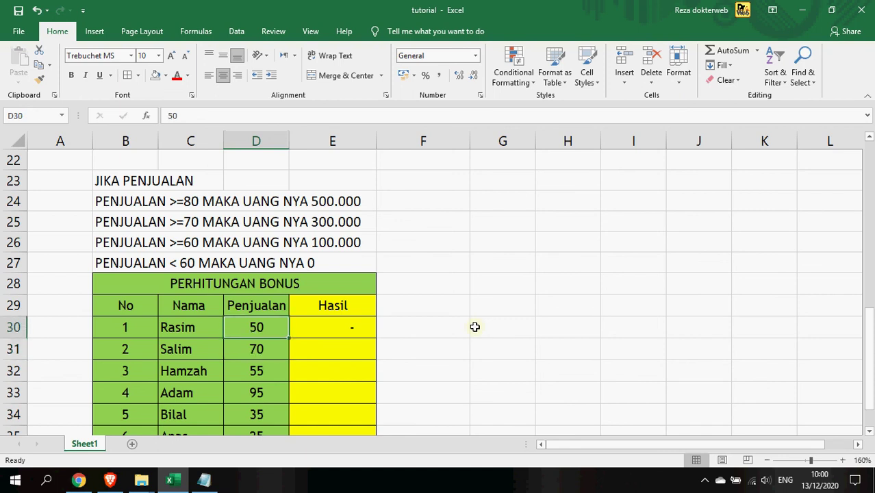
text(90)
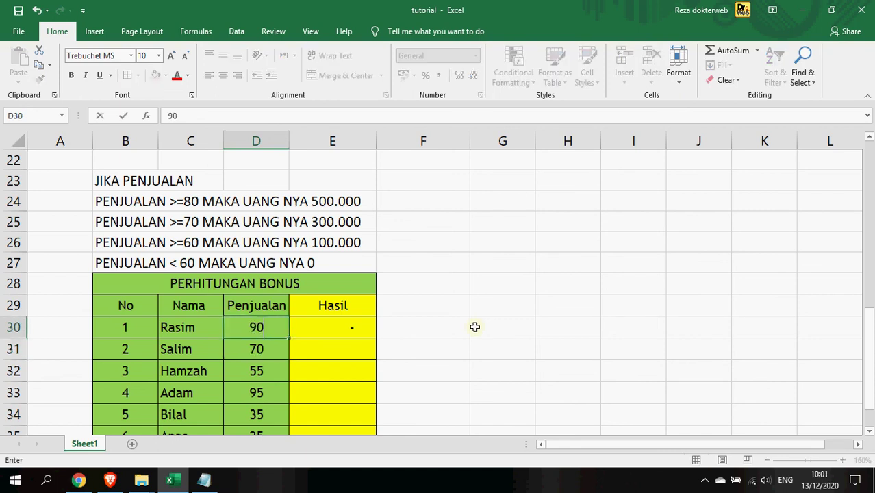
key(Return)
Copy the nested IF bonus formula from E30 down through E36 to fill the Hasil column
scroll(474, 327, down, 1)
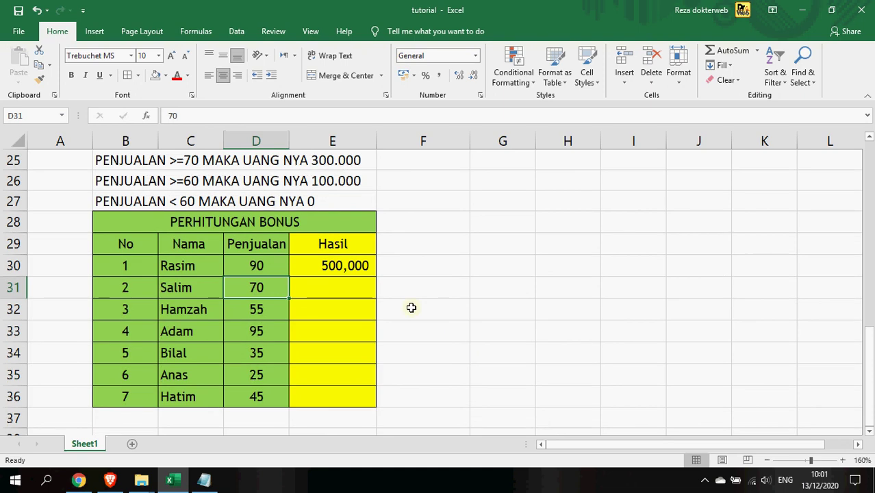
click(368, 269)
drag(375, 276, 378, 403)
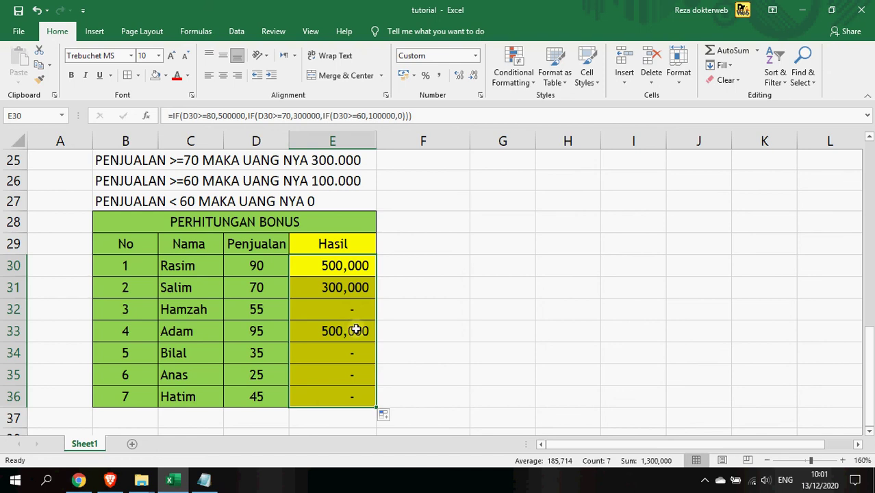
click(357, 287)
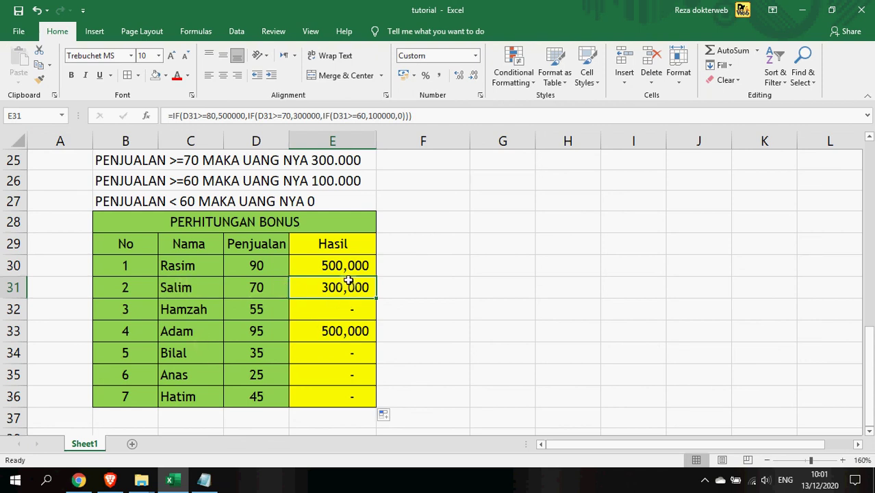
scroll(347, 307, up, 1)
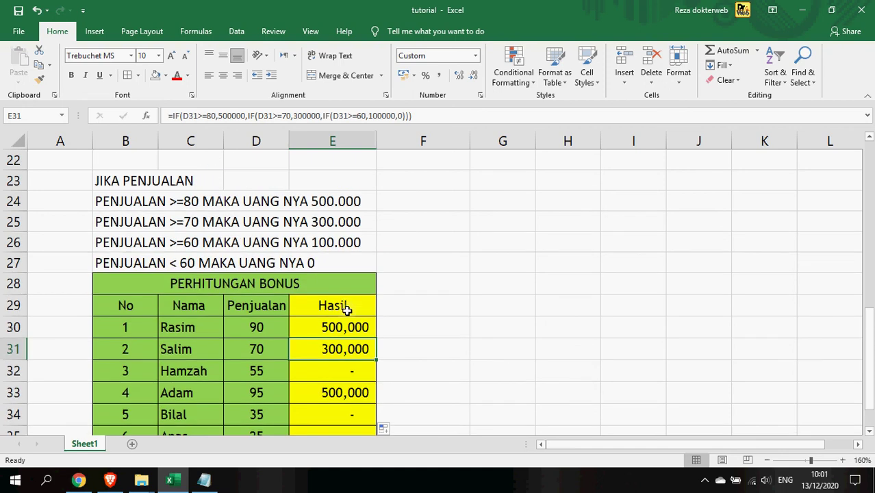
scroll(348, 312, down, 1)
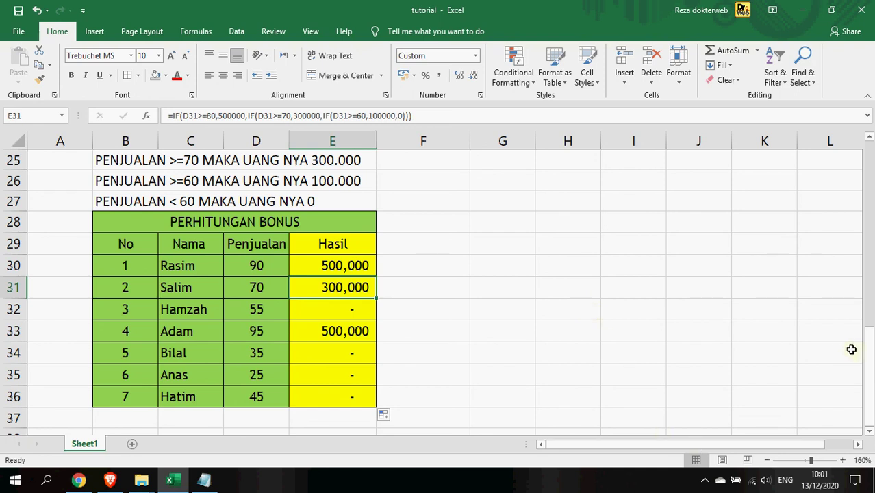
click(705, 480)
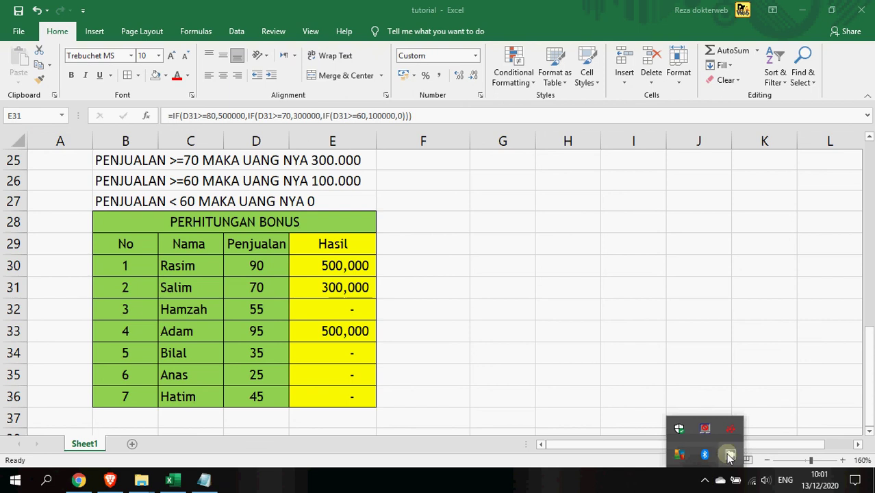